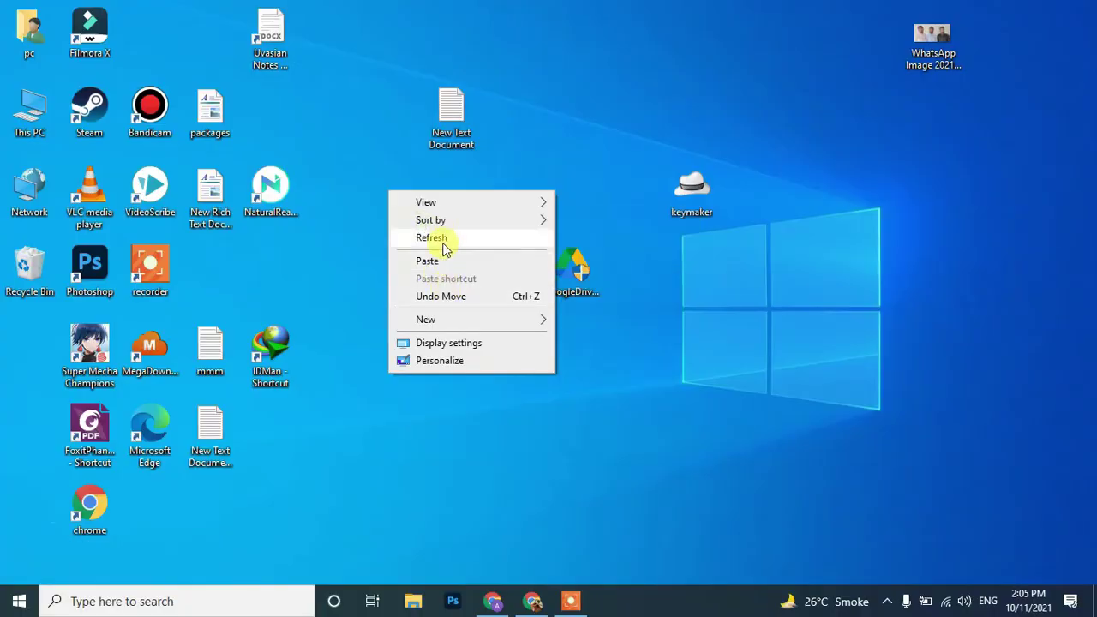
right_click(343, 137)
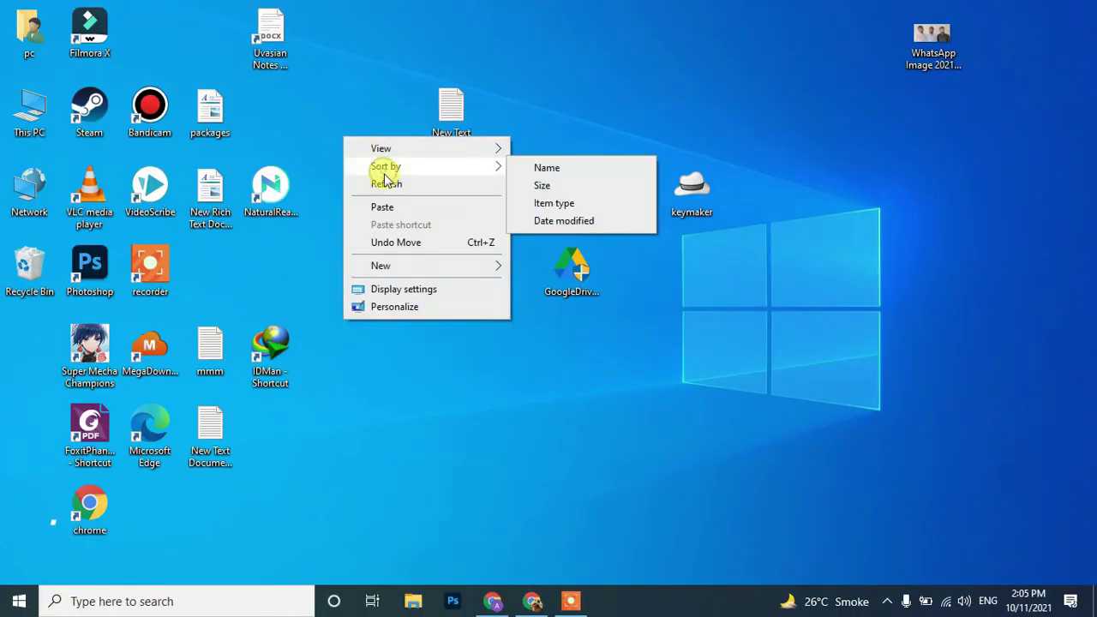
left_click(386, 183)
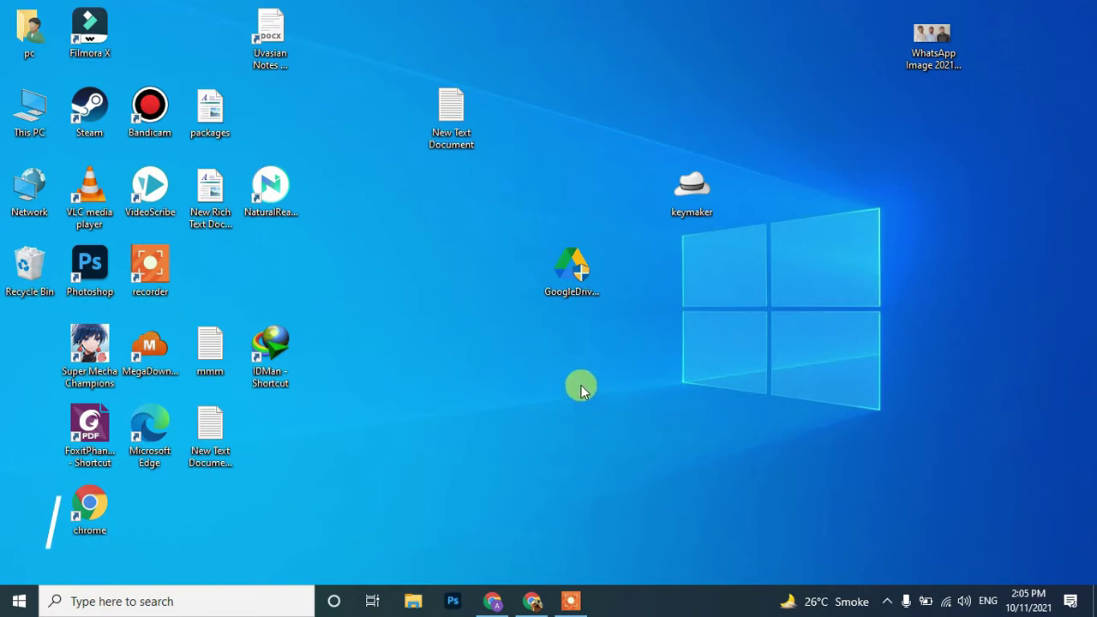
Switch to Chrome and look over the My Drive folders and the signed-in Google account's details.
left_click(532, 601)
left_click(370, 10)
left_click(77, 11)
left_click_drag(942, 403, 216, 217)
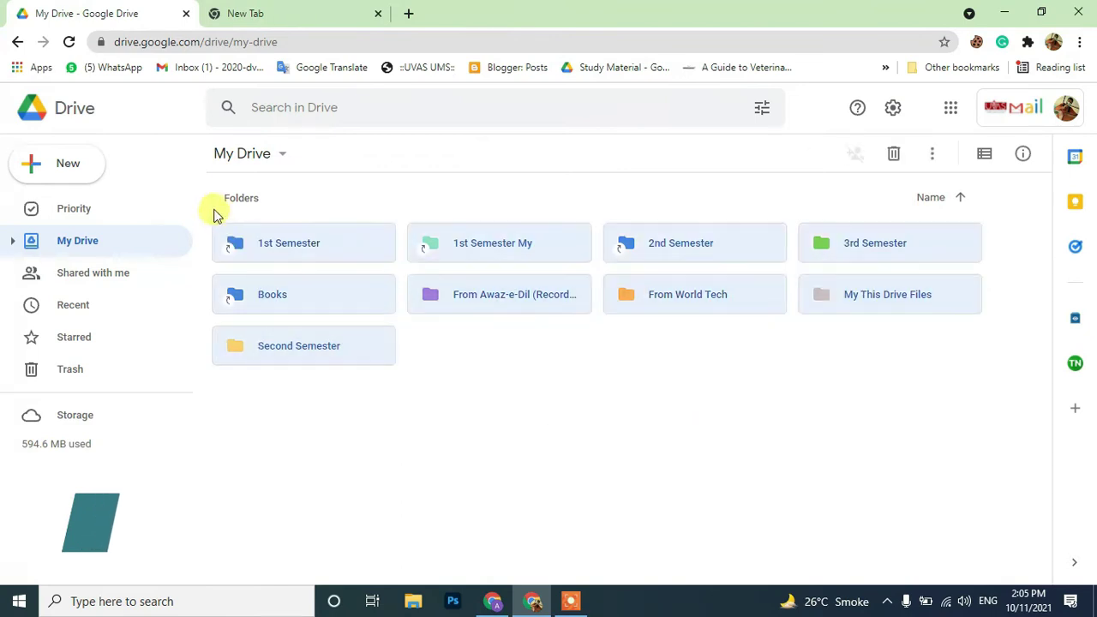
left_click(691, 533)
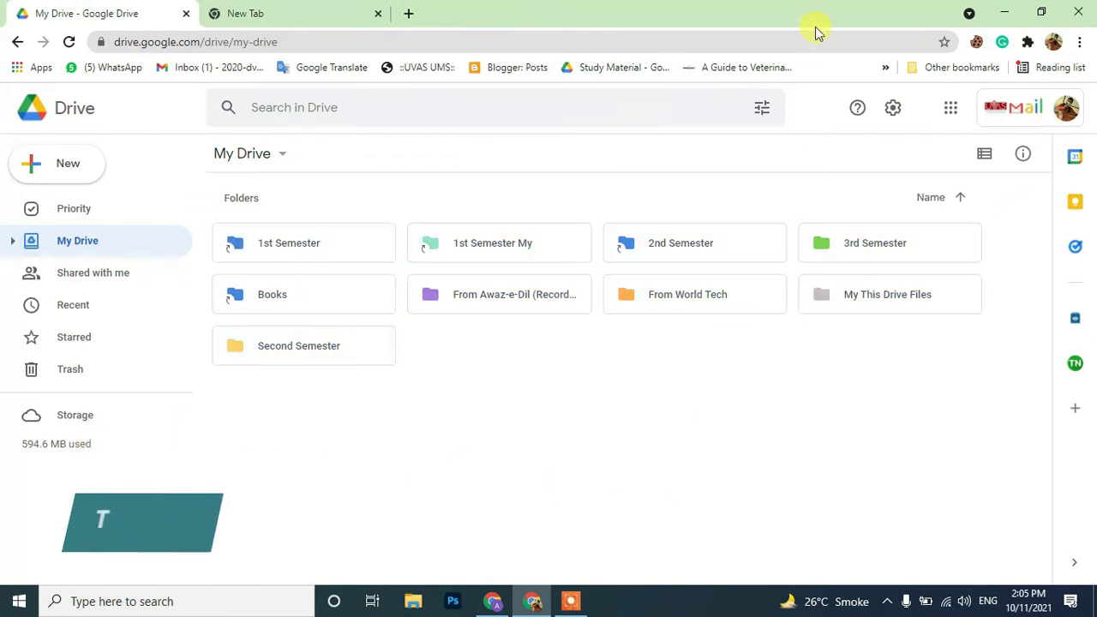
left_click(1052, 101)
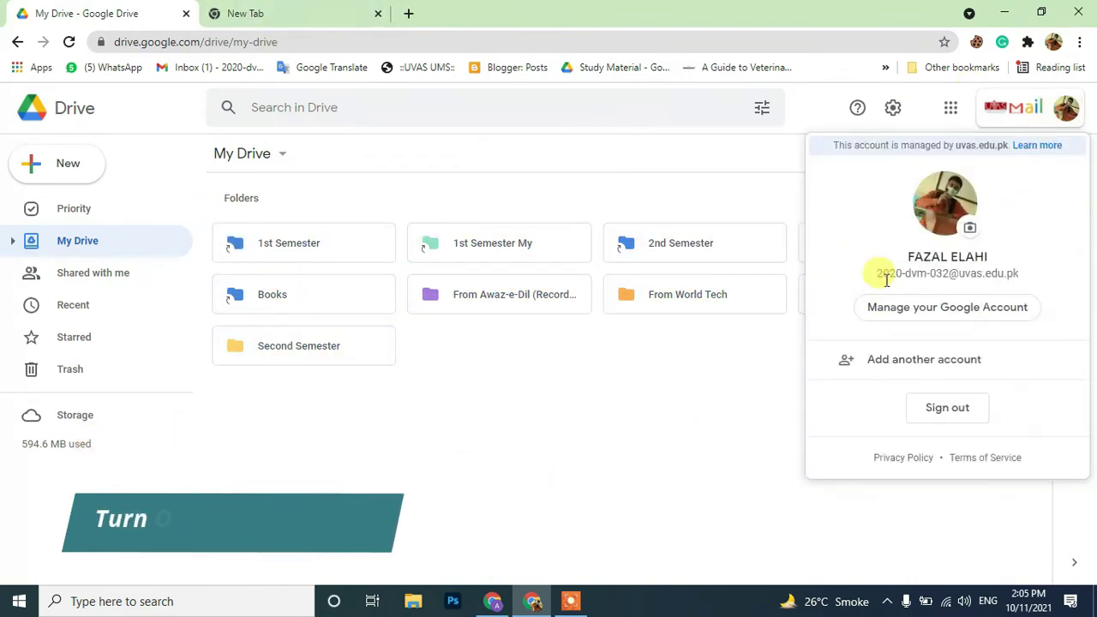
left_click(694, 203)
Open takeout.google.com in the empty New Tab page.
left_click(294, 10)
left_click(311, 34)
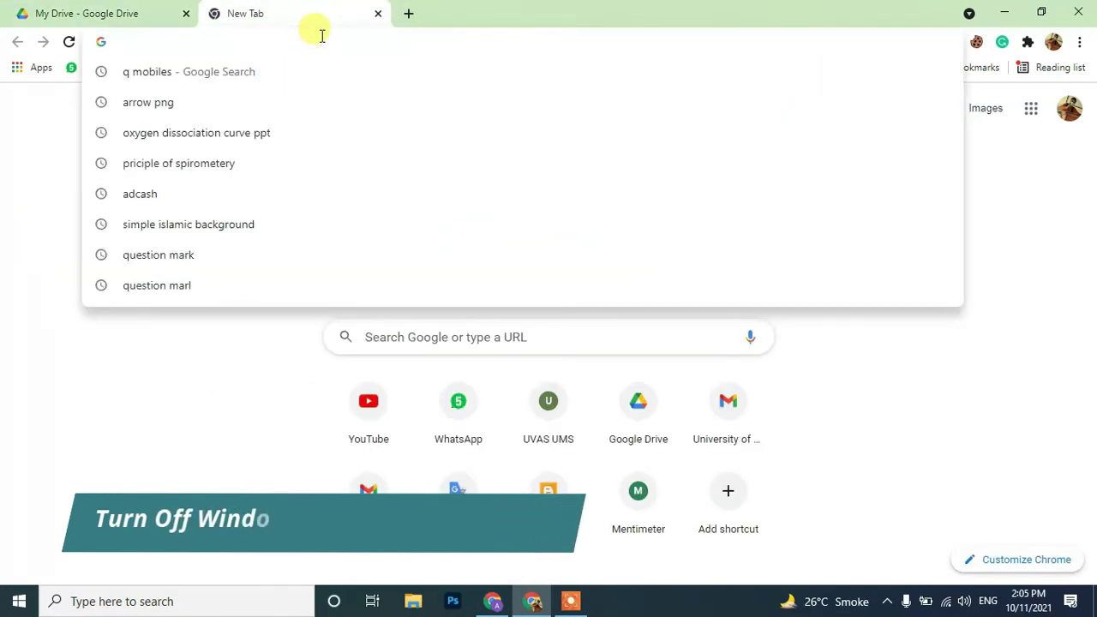
type("takeout")
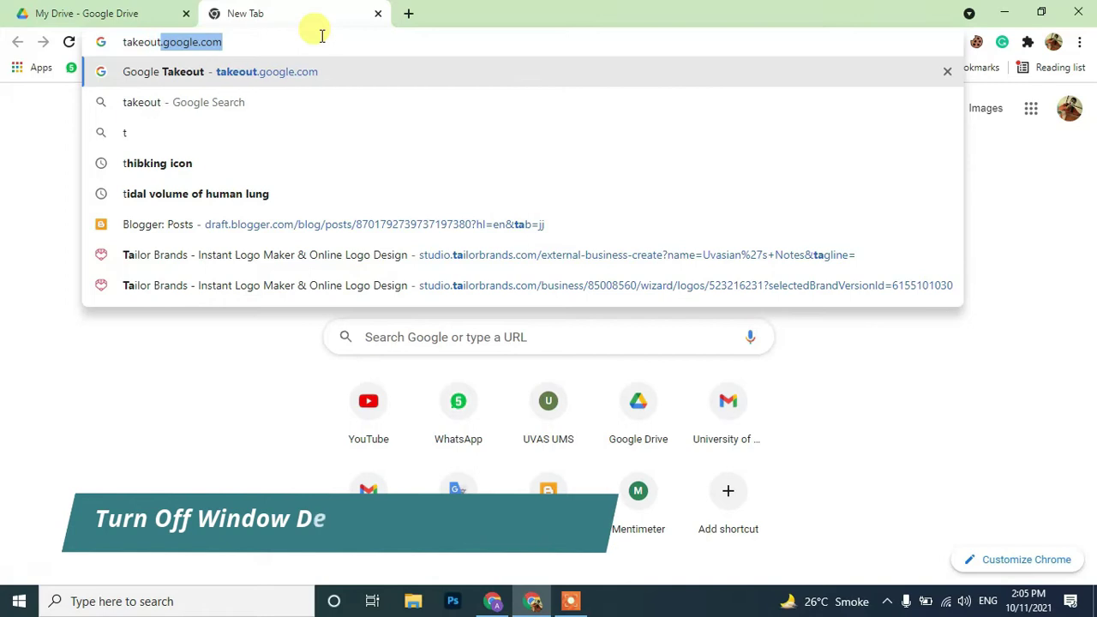
type(".g")
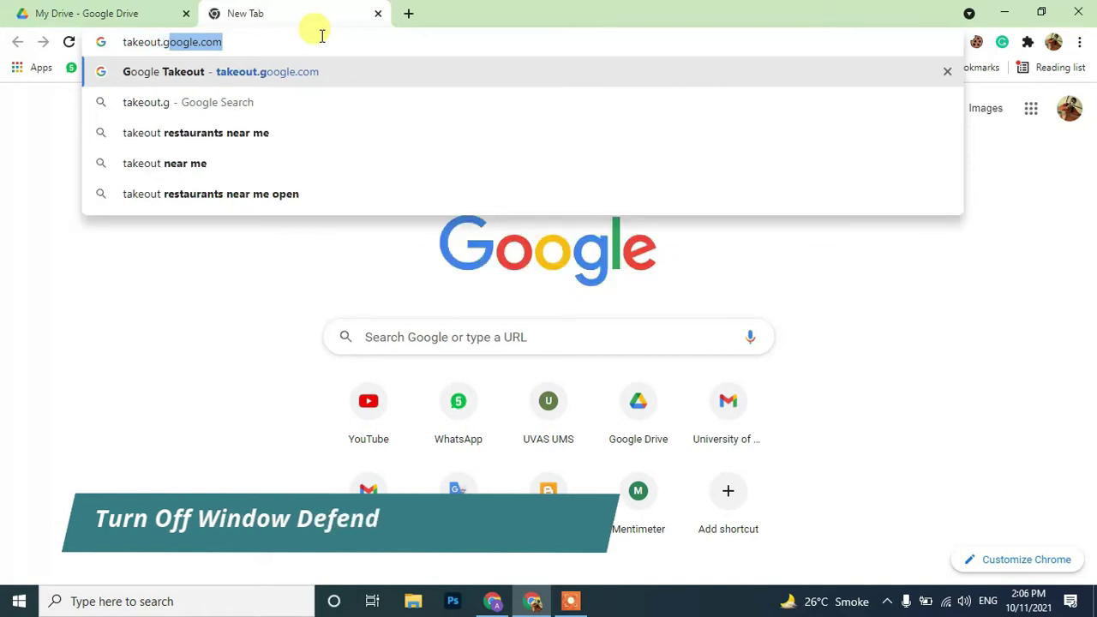
type("oogle.com")
key("Return")
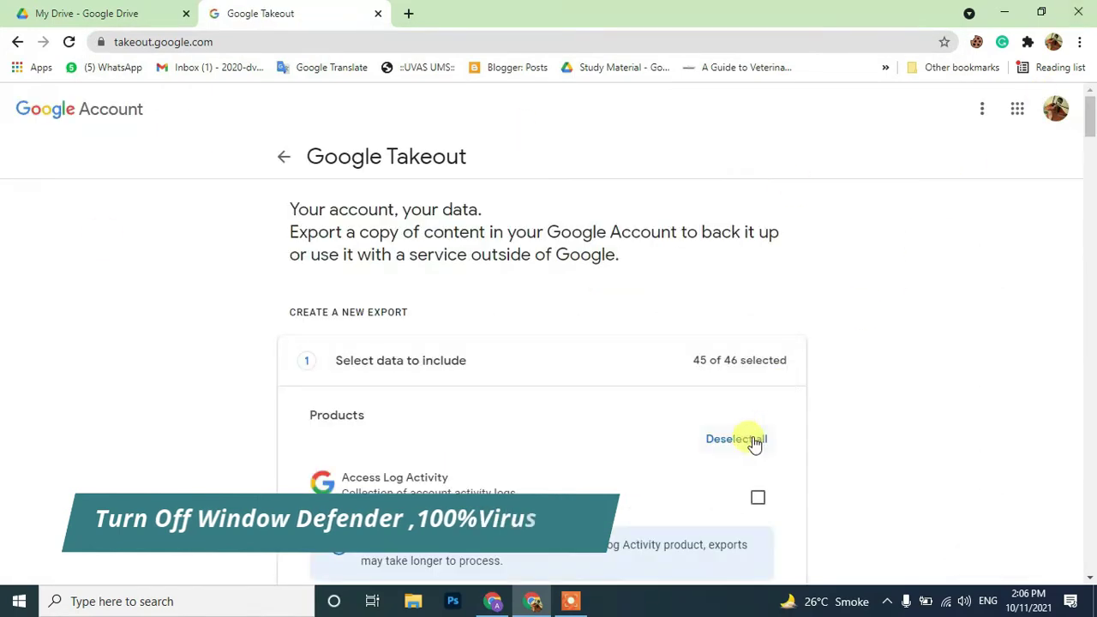
Deselect all products for the Google Takeout export and include only Drive.
left_click(749, 438)
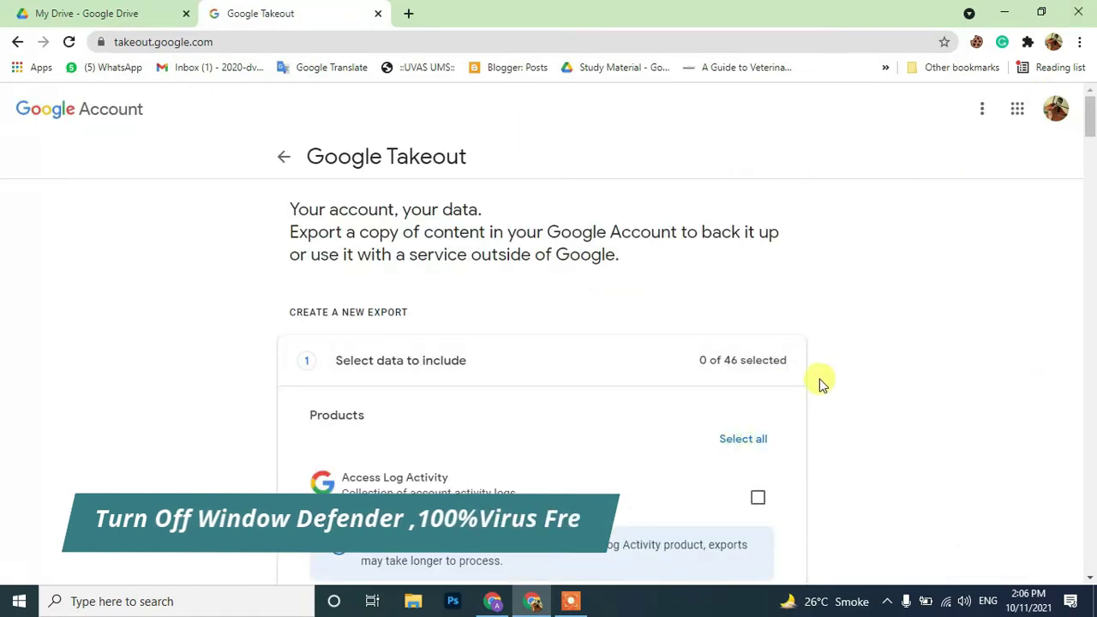
scroll(819, 395, "down", 15)
scroll(810, 446, "down", 20)
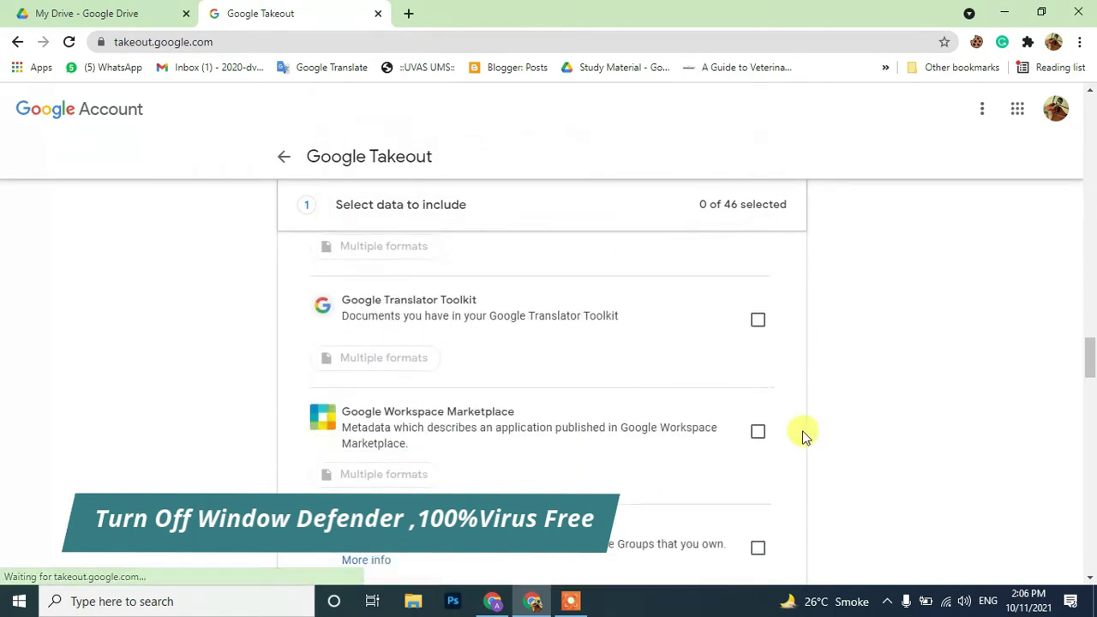
scroll(798, 439, "down", 8)
scroll(795, 439, "up", 6)
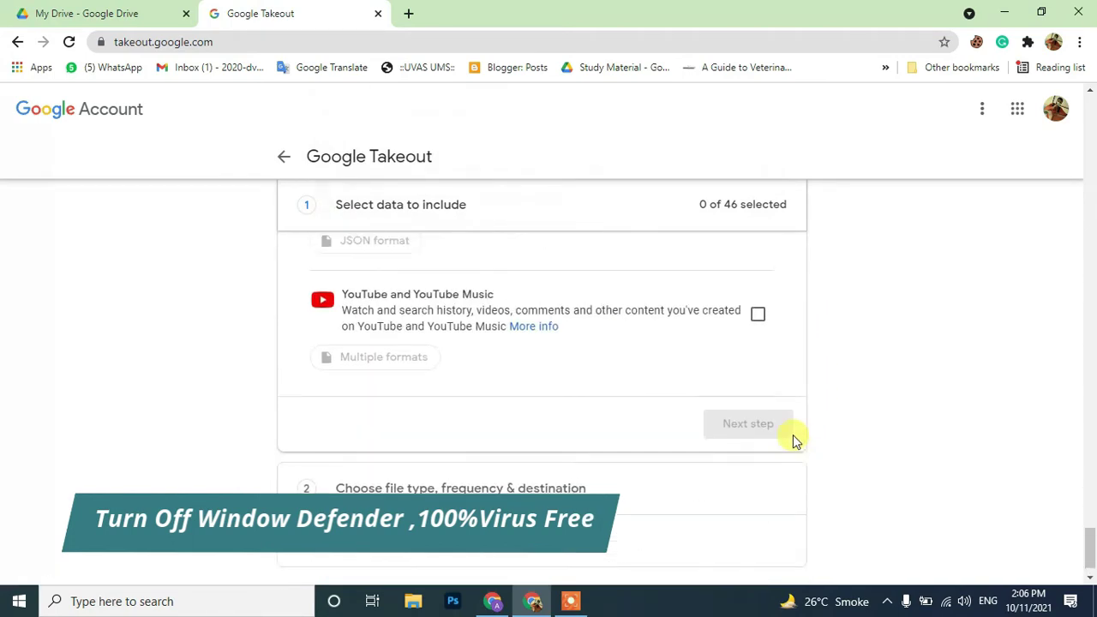
scroll(794, 440, "up", 10)
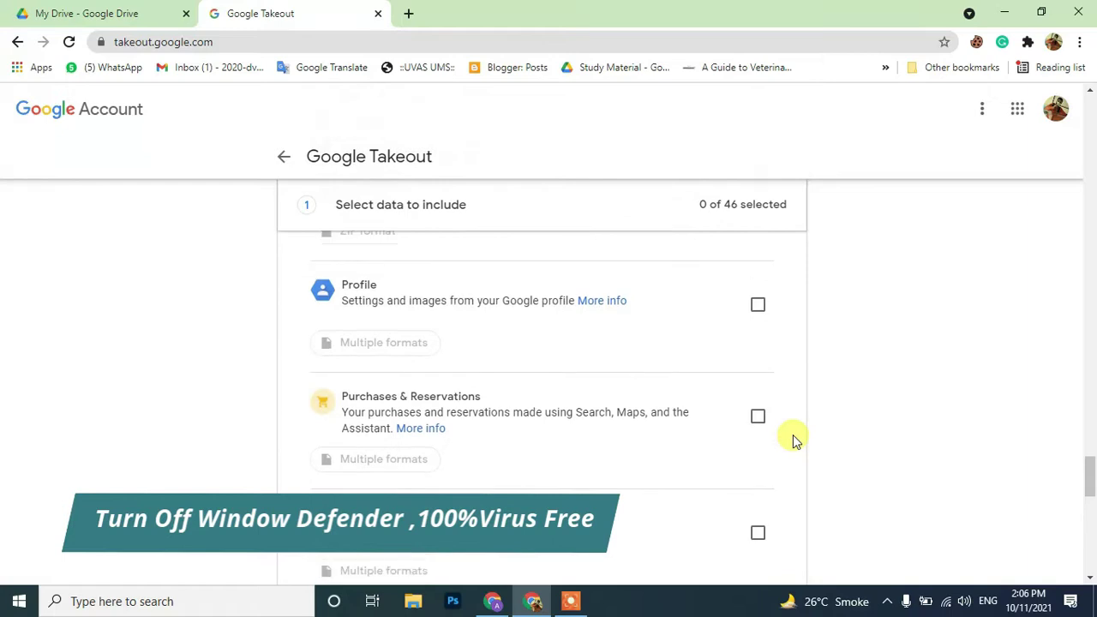
scroll(793, 440, "up", 10)
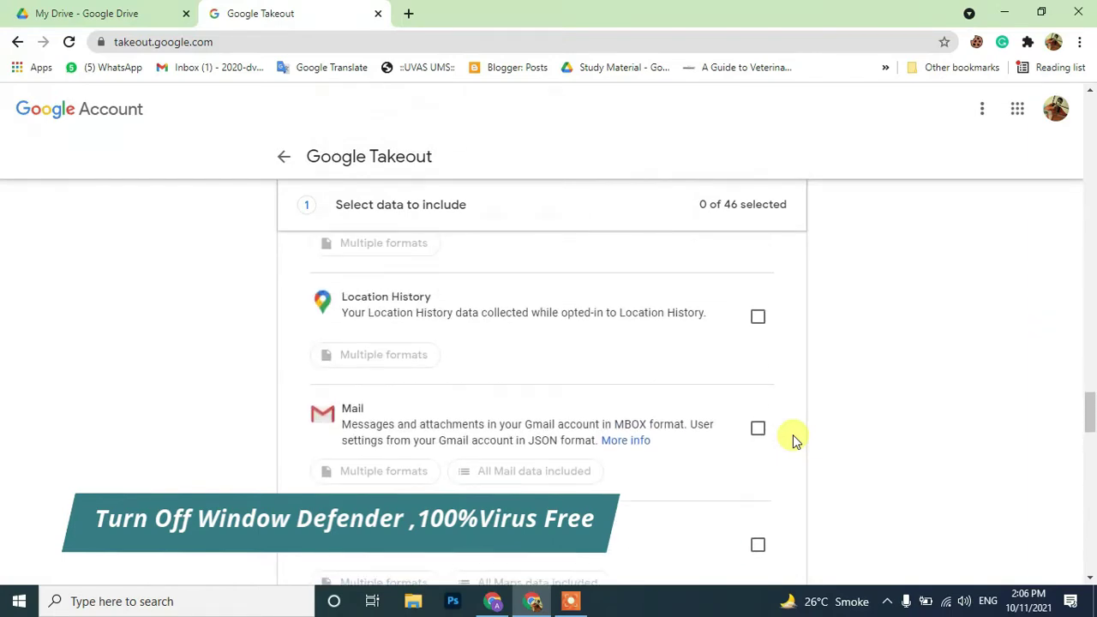
scroll(796, 441, "down", 1)
scroll(795, 439, "up", 4)
scroll(791, 446, "up", 3)
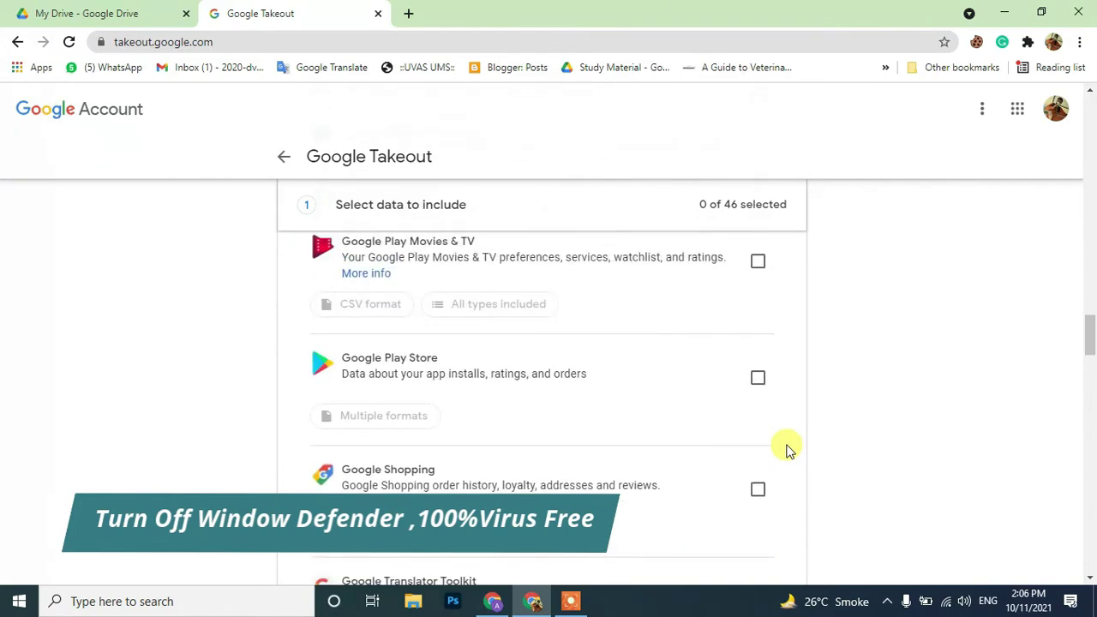
scroll(789, 450, "up", 4)
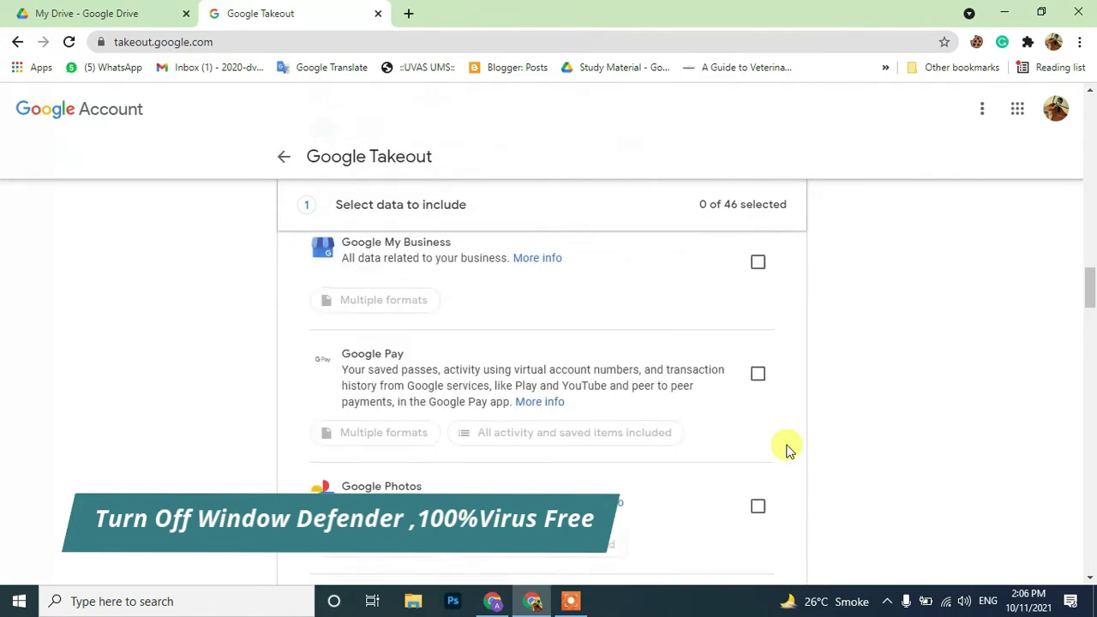
scroll(790, 451, "up", 5)
scroll(789, 450, "up", 5)
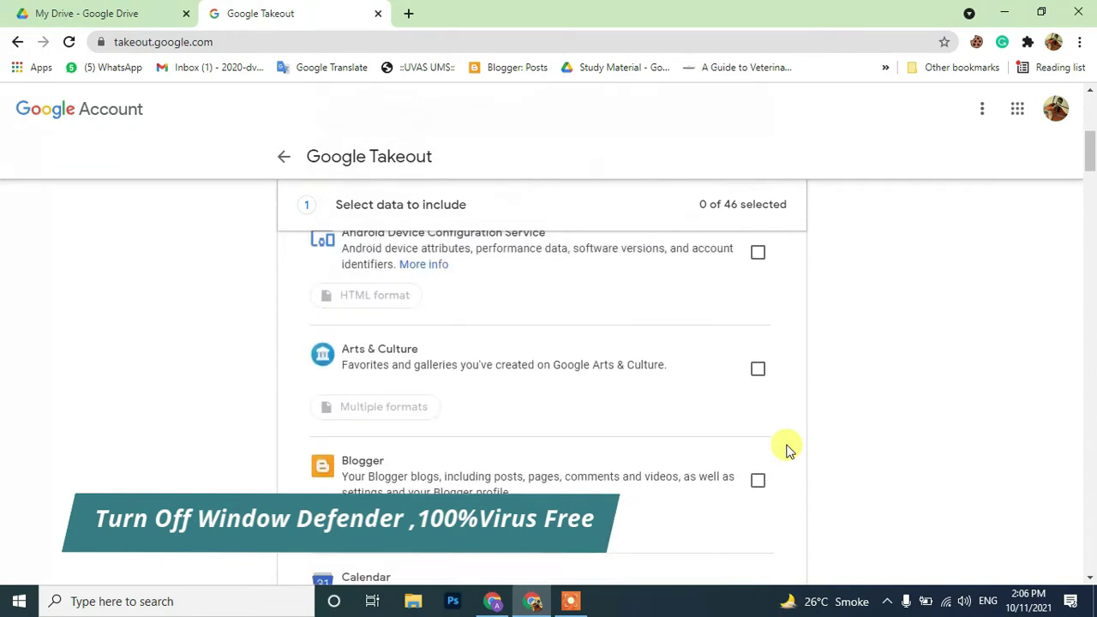
scroll(789, 450, "up", 2)
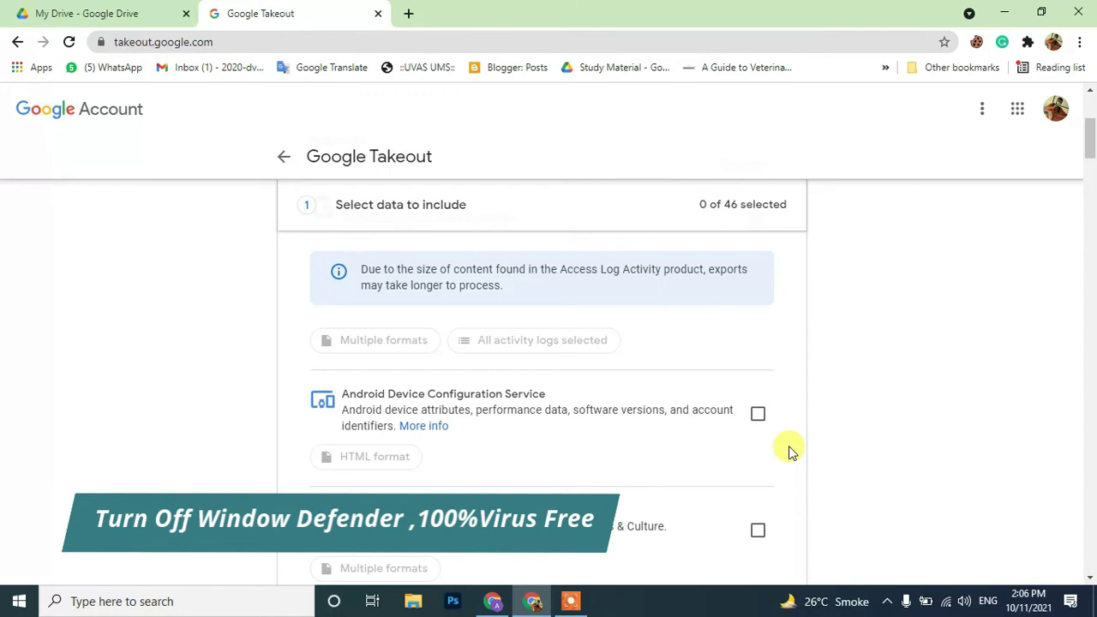
scroll(789, 451, "up", 3)
scroll(784, 444, "down", 8)
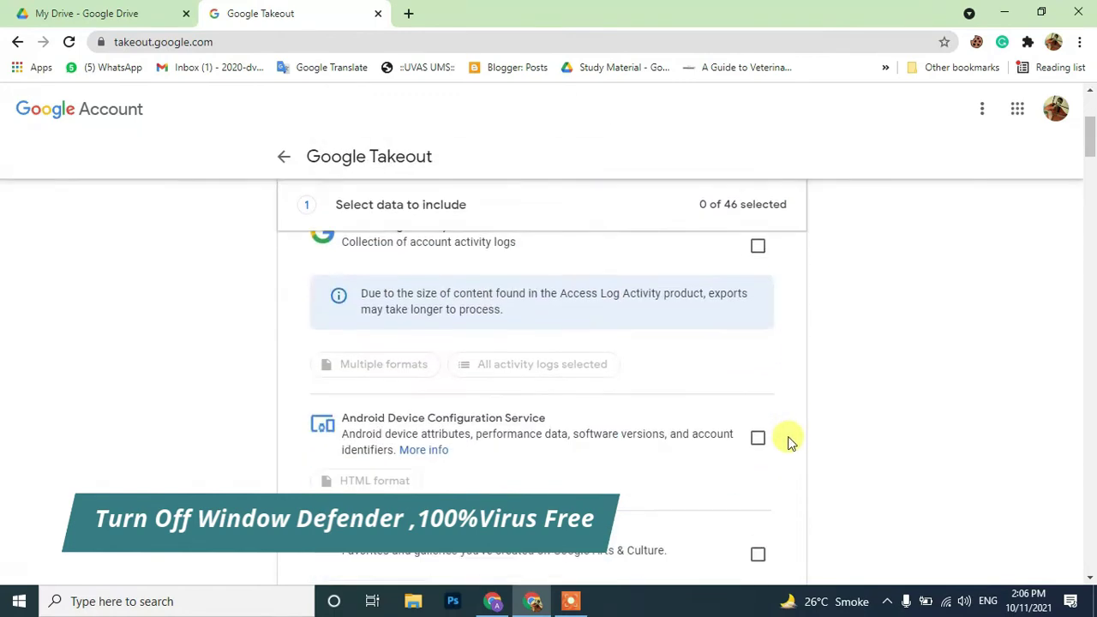
scroll(789, 444, "down", 10)
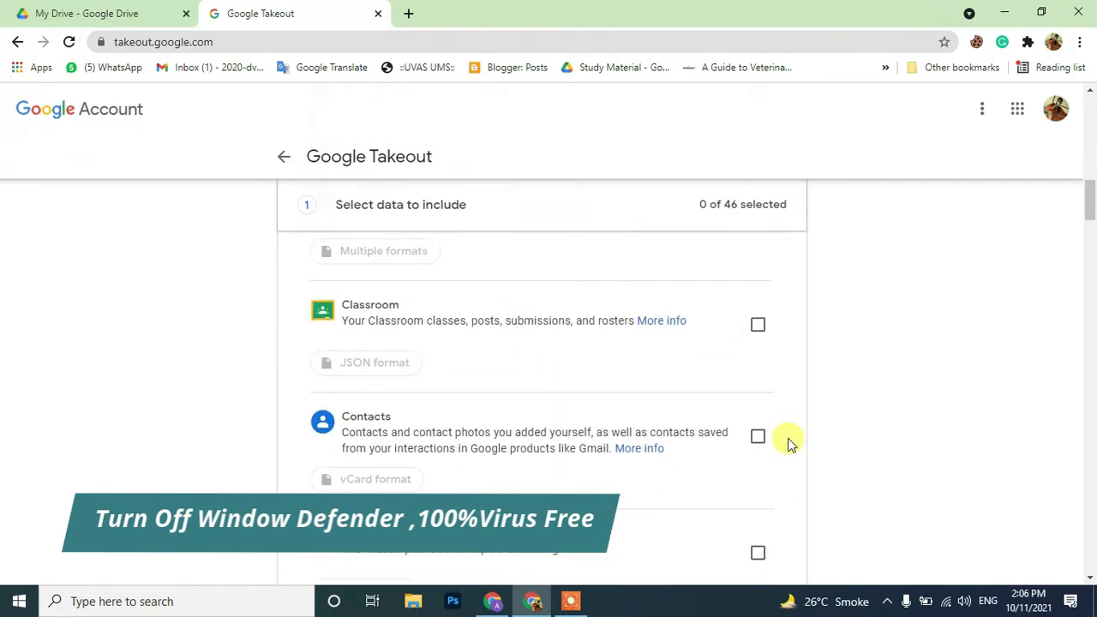
left_click(757, 299)
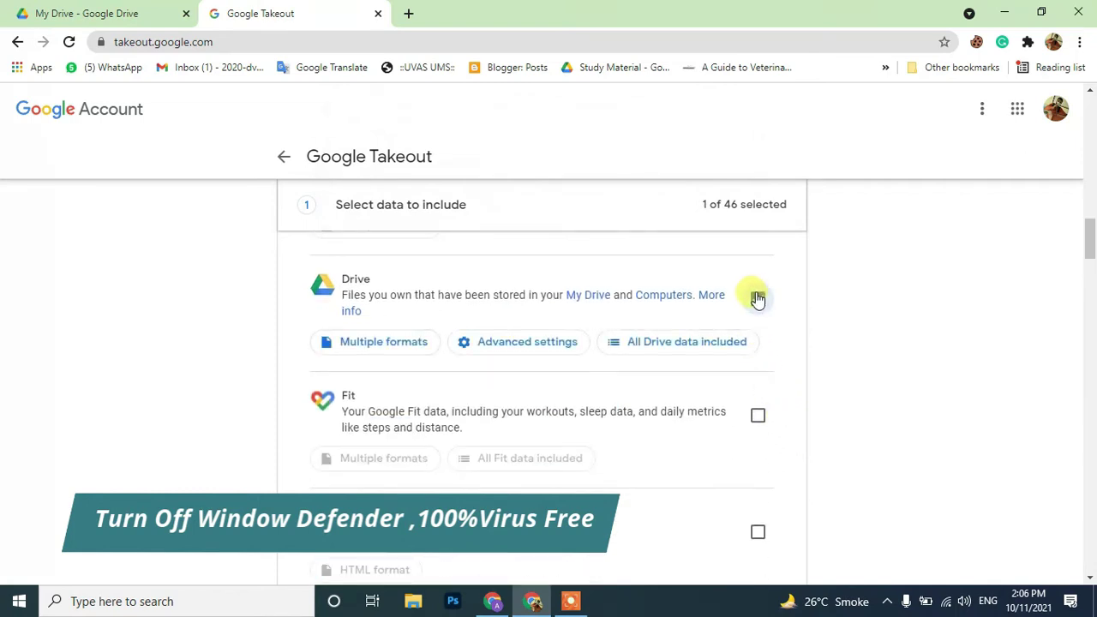
Confirm the data selection and proceed to the file type, frequency and destination options.
scroll(742, 319, "down", 20)
scroll(744, 314, "down", 15)
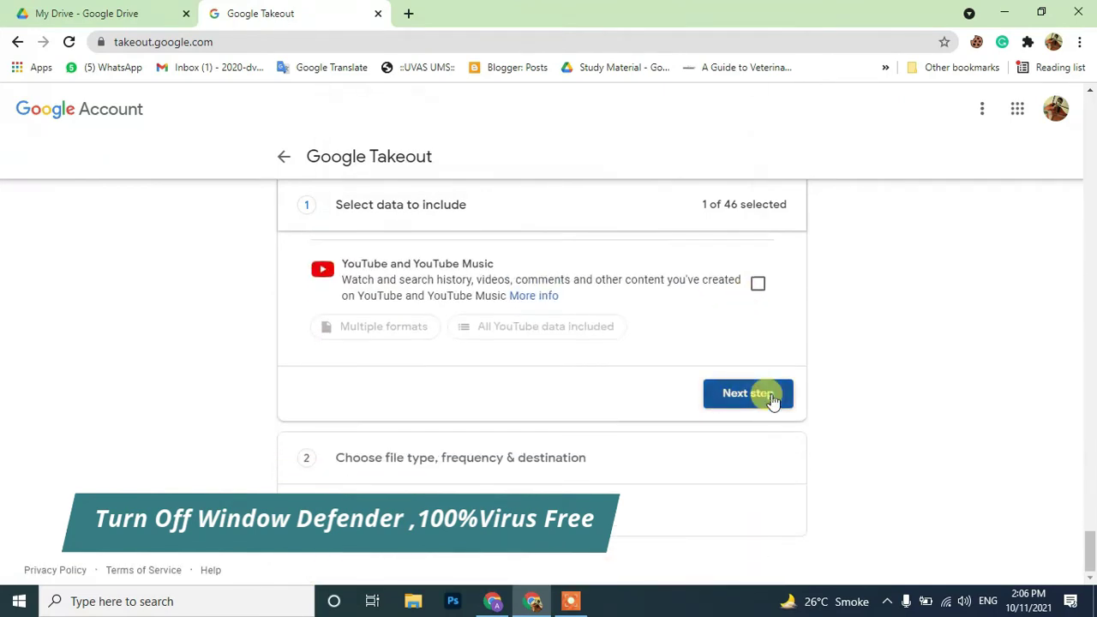
left_click(747, 394)
Review the file type options, keep .zip, and set the maximum export file size to 50 GB.
scroll(414, 456, "down", 2)
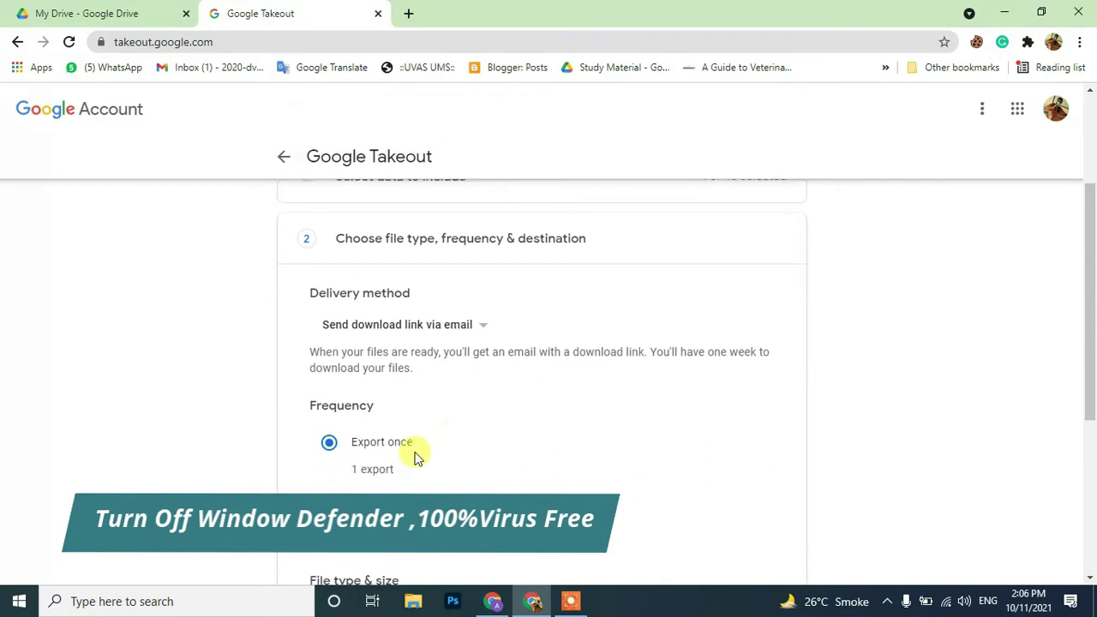
scroll(343, 416, "down", 2)
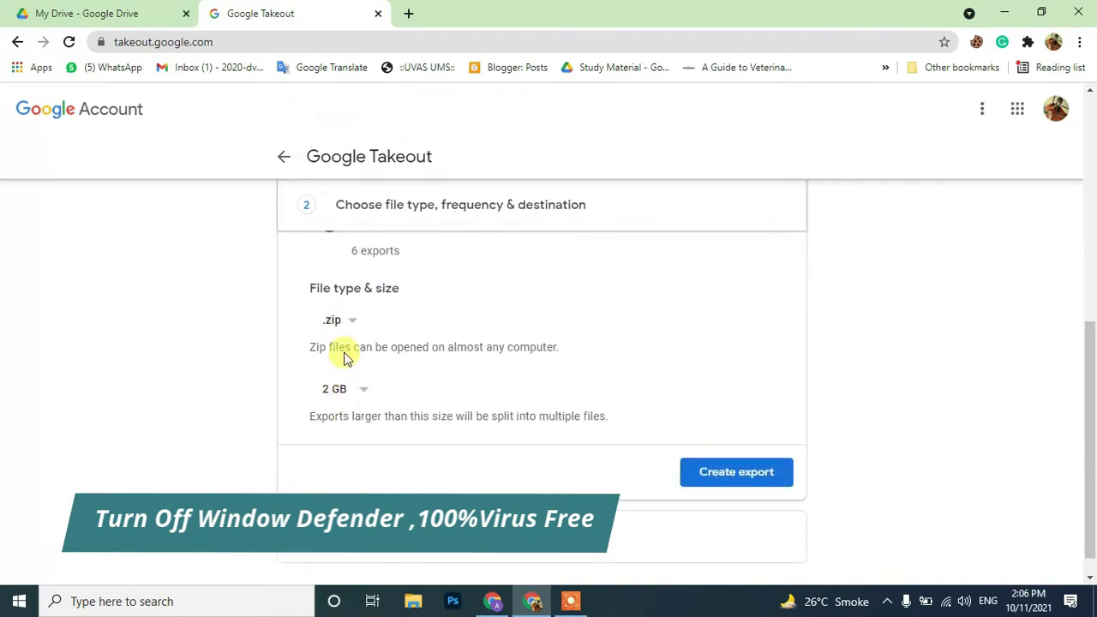
left_click(350, 319)
left_click(464, 306)
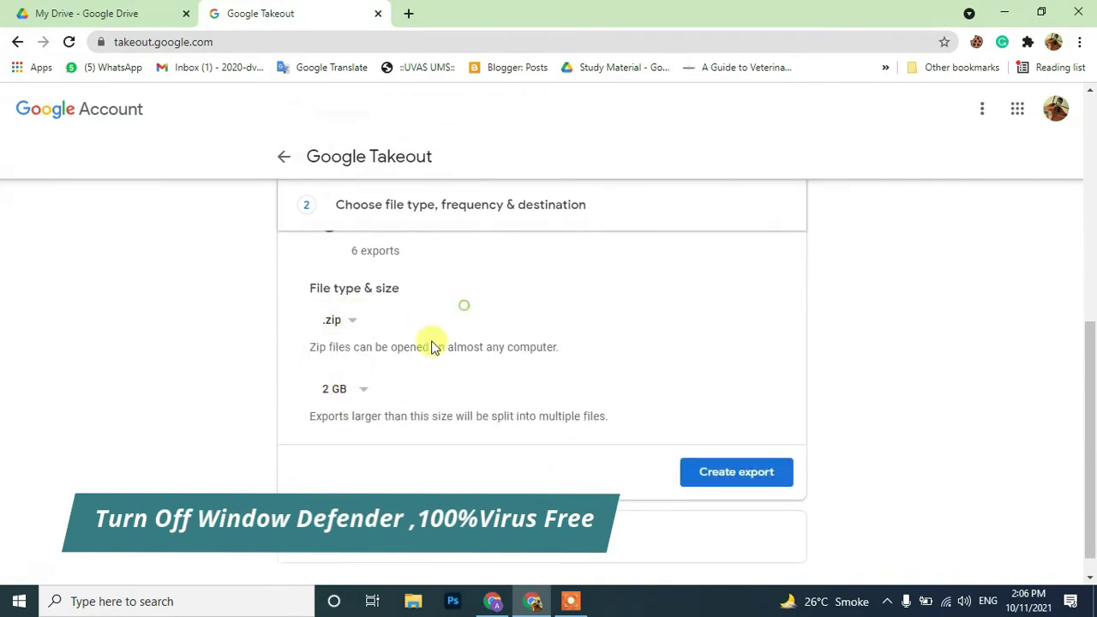
left_click(364, 388)
left_click(534, 387)
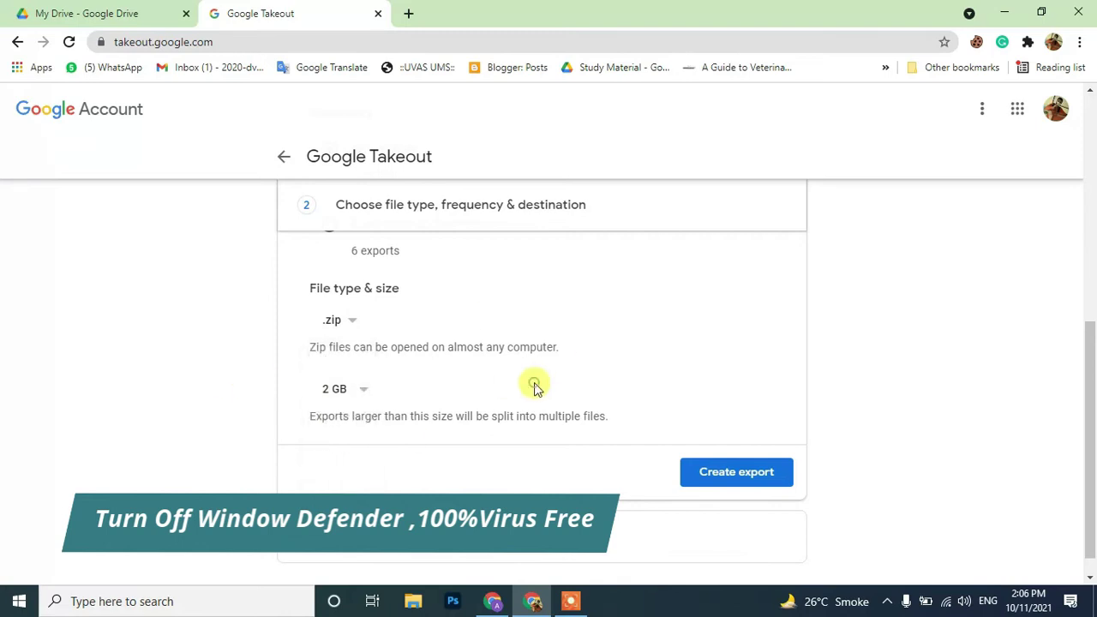
left_click(346, 392)
left_click(344, 471)
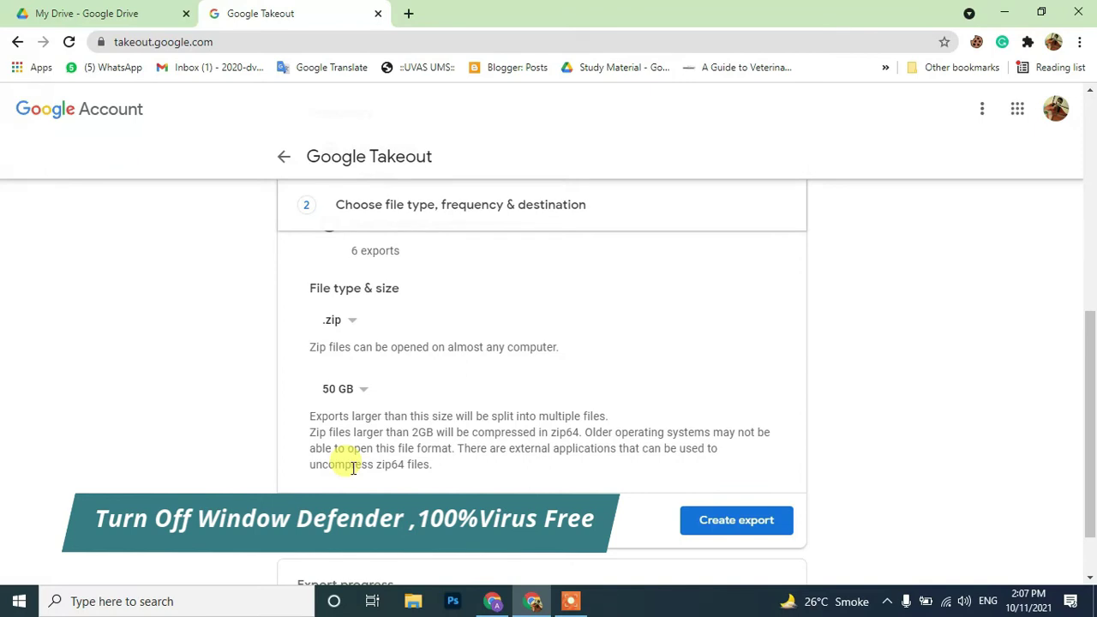
Recheck the file size choices, keep 50 GB, and create the Drive export.
scroll(353, 467, "down", 1)
scroll(351, 472, "up", 1)
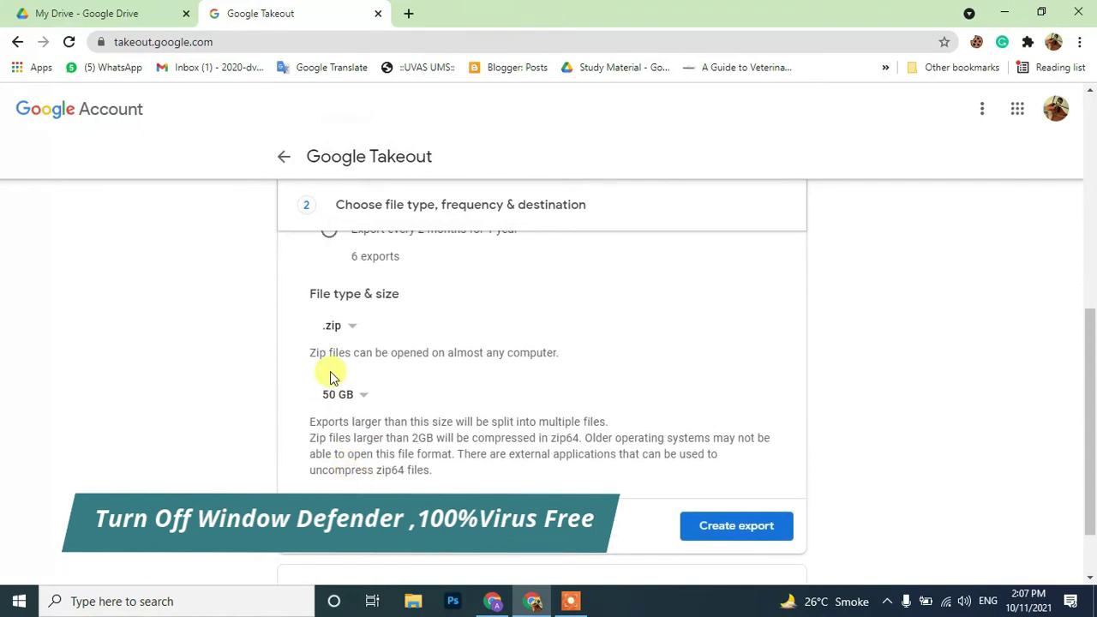
left_click(353, 398)
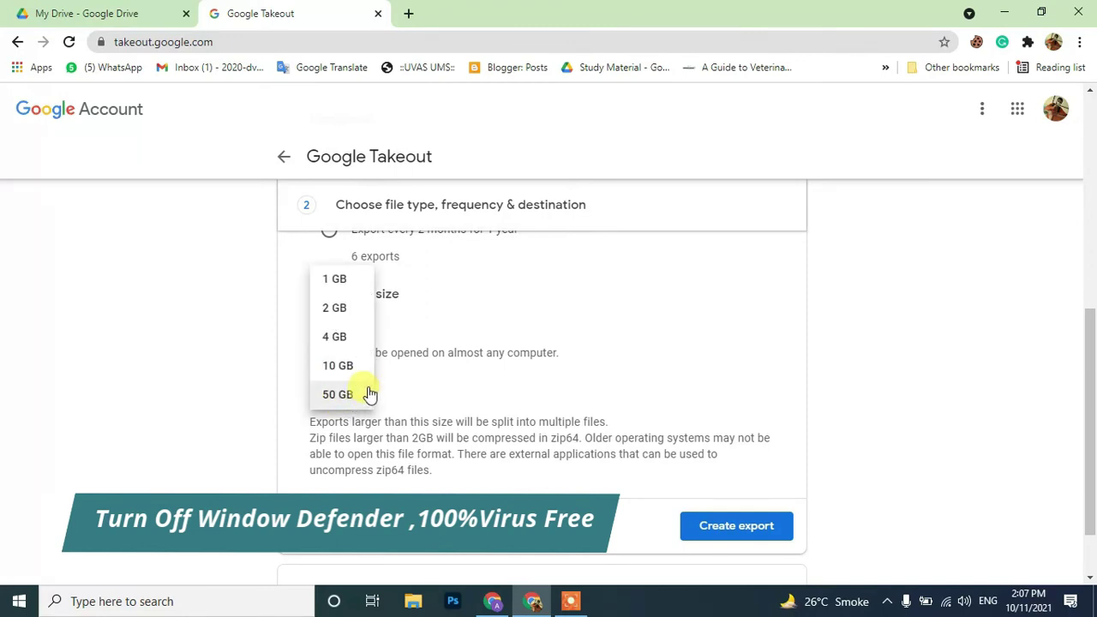
left_click(410, 404)
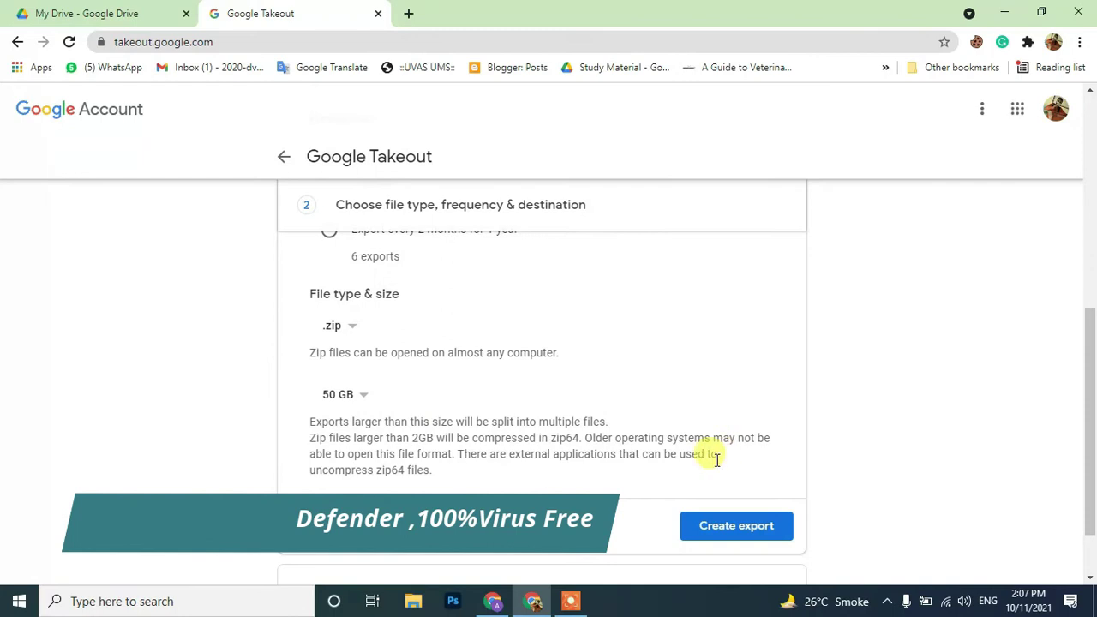
left_click(720, 527)
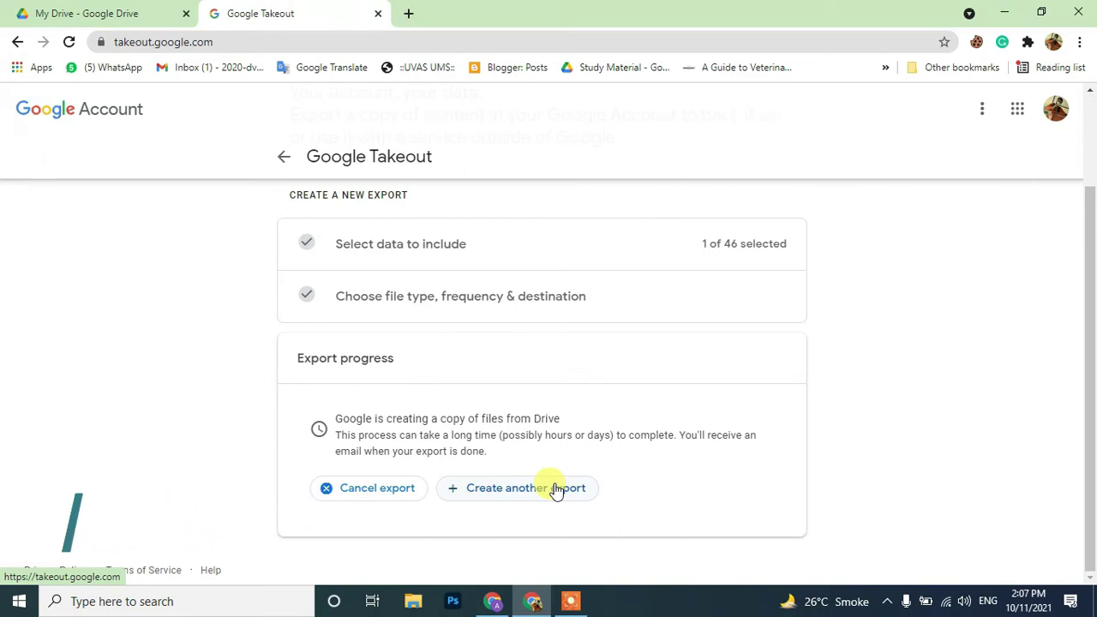
Read the email notice under the export progress and start creating another export.
left_click_drag(334, 451, 500, 463)
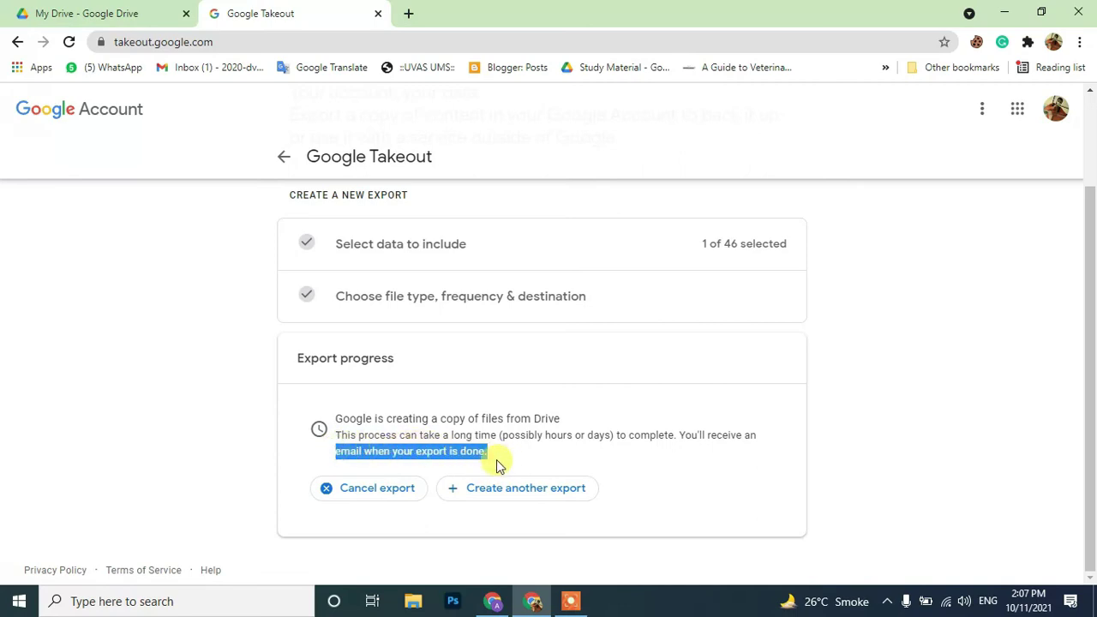
left_click(497, 459)
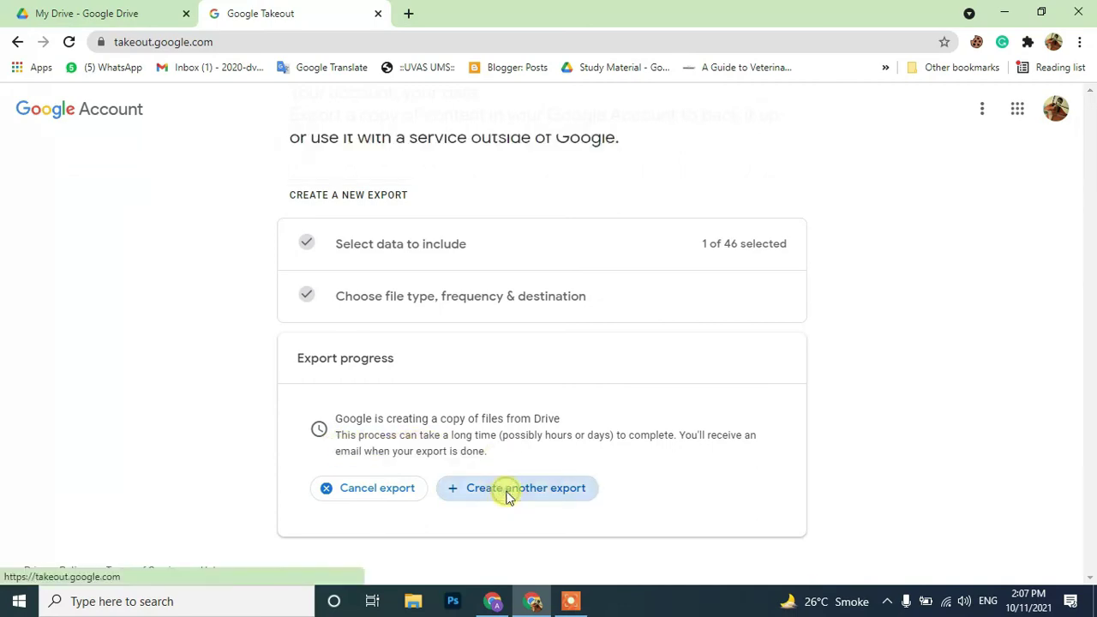
left_click(508, 490)
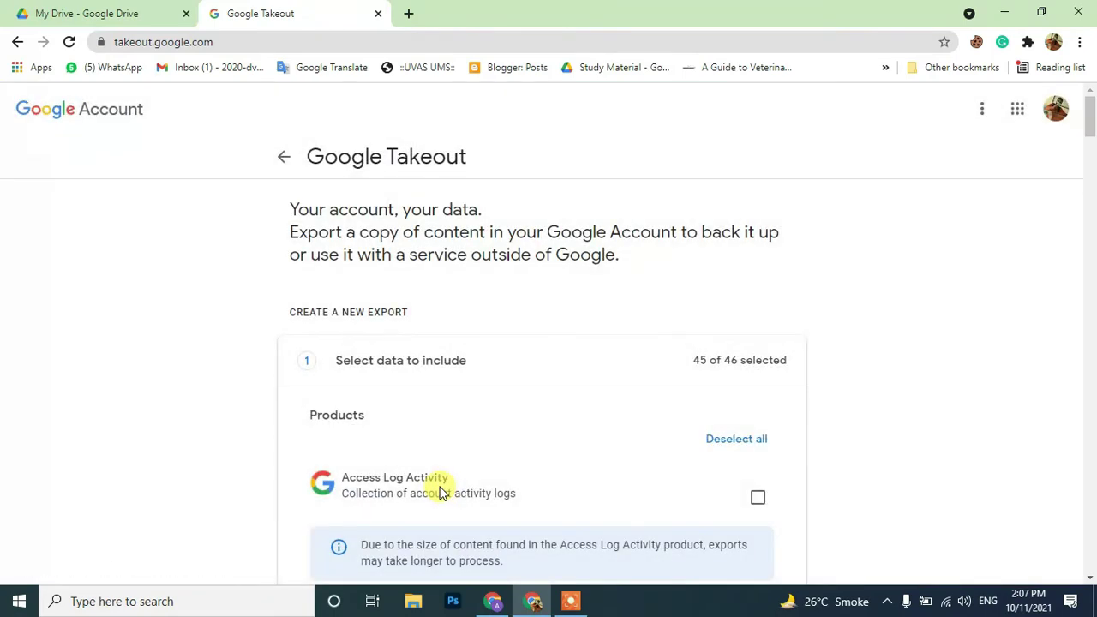
scroll(440, 491, "down", 4)
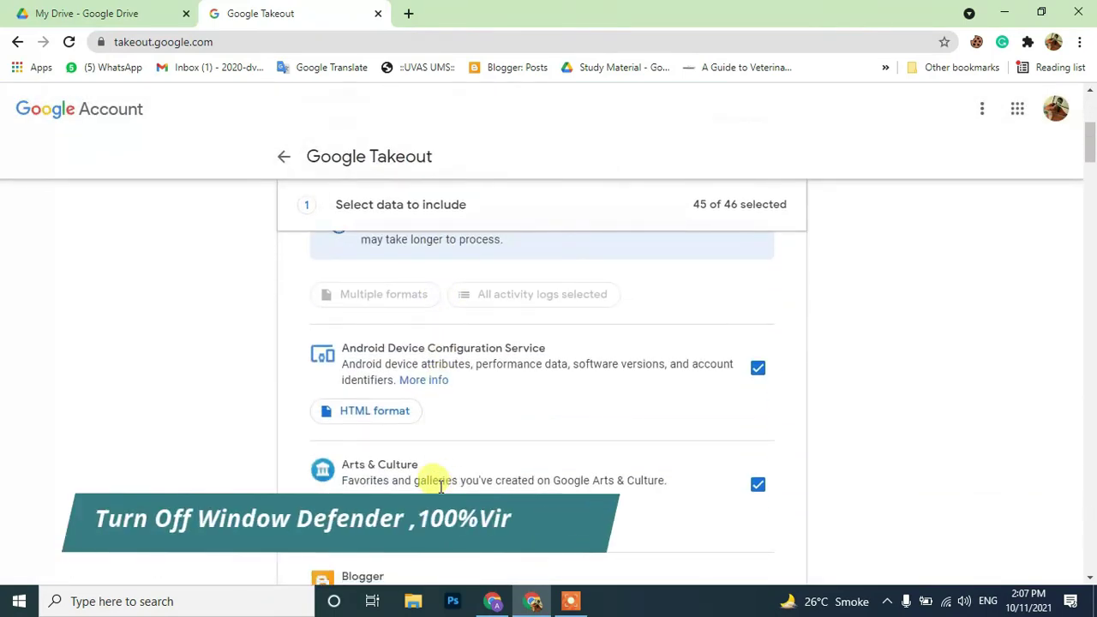
scroll(439, 486, "down", 5)
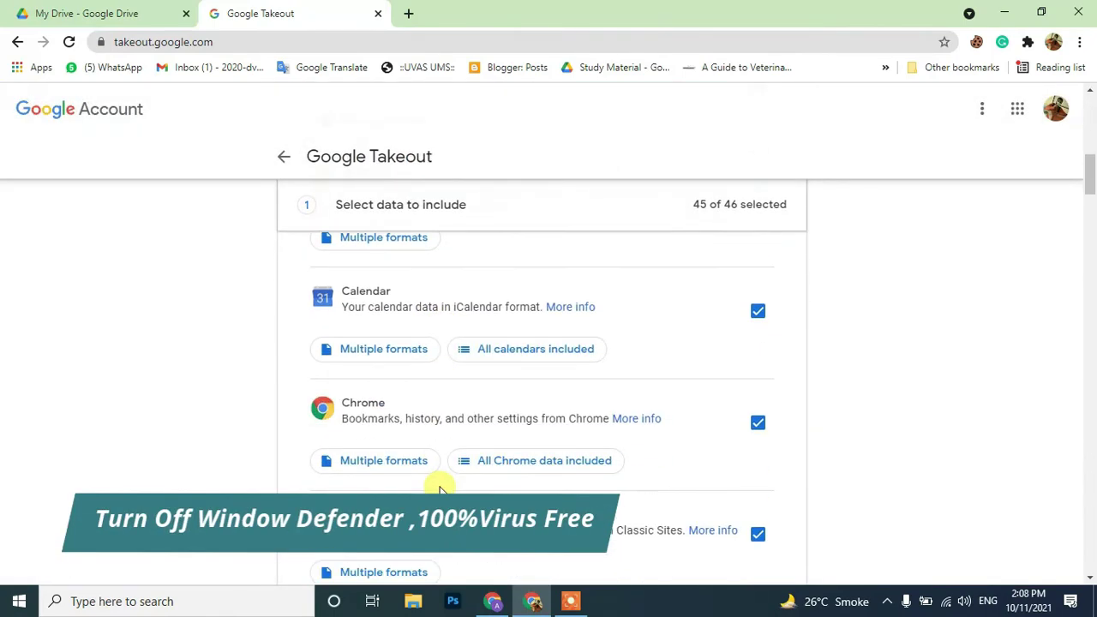
scroll(439, 489, "down", 10)
scroll(441, 489, "up", 18)
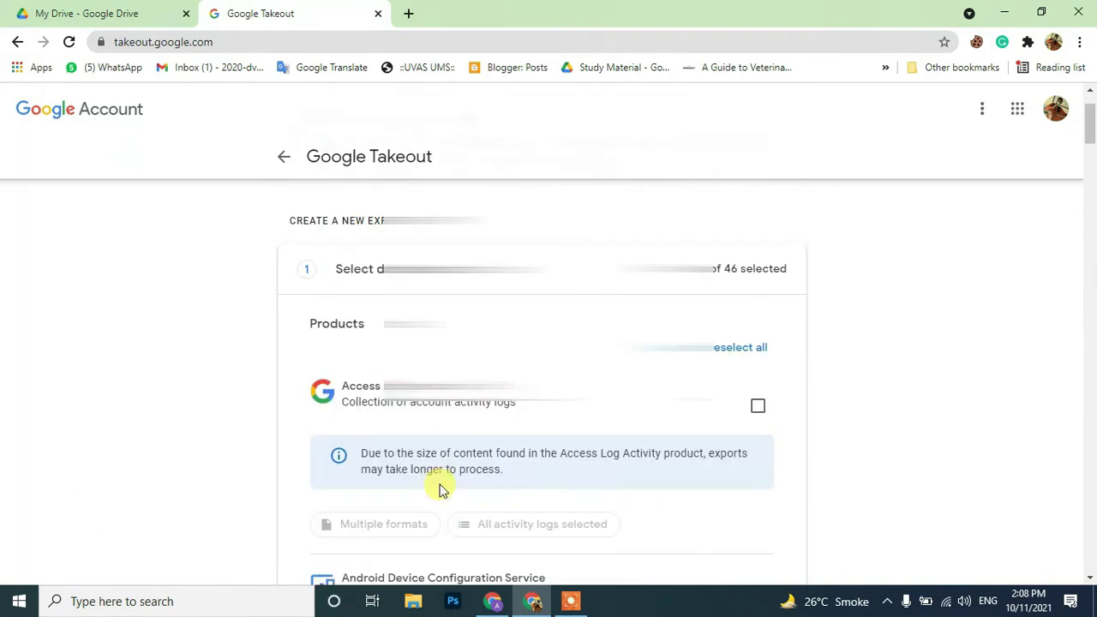
Open Gmail in a new tab, reload the inbox, and open the Google Takeout email "Your Google data is ready to download".
left_click(410, 15)
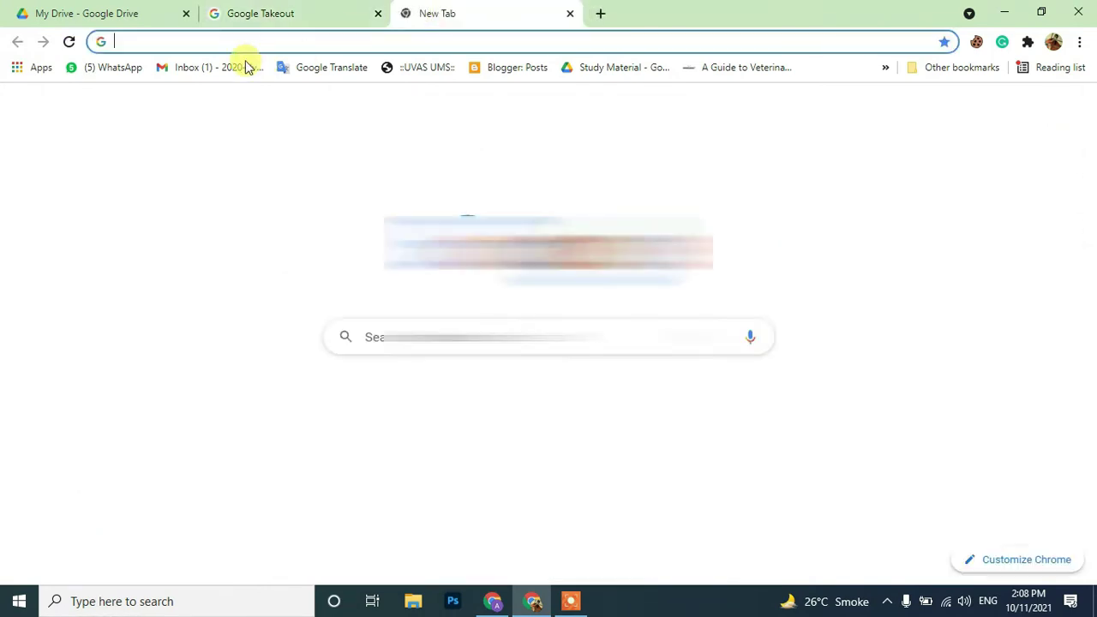
left_click(230, 69)
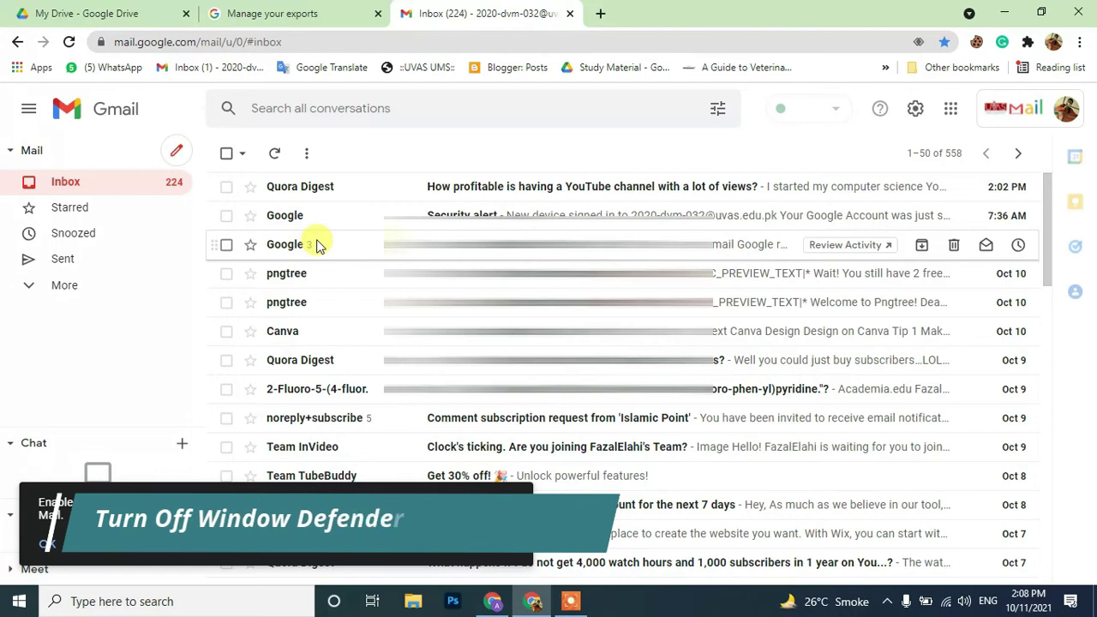
left_click(68, 43)
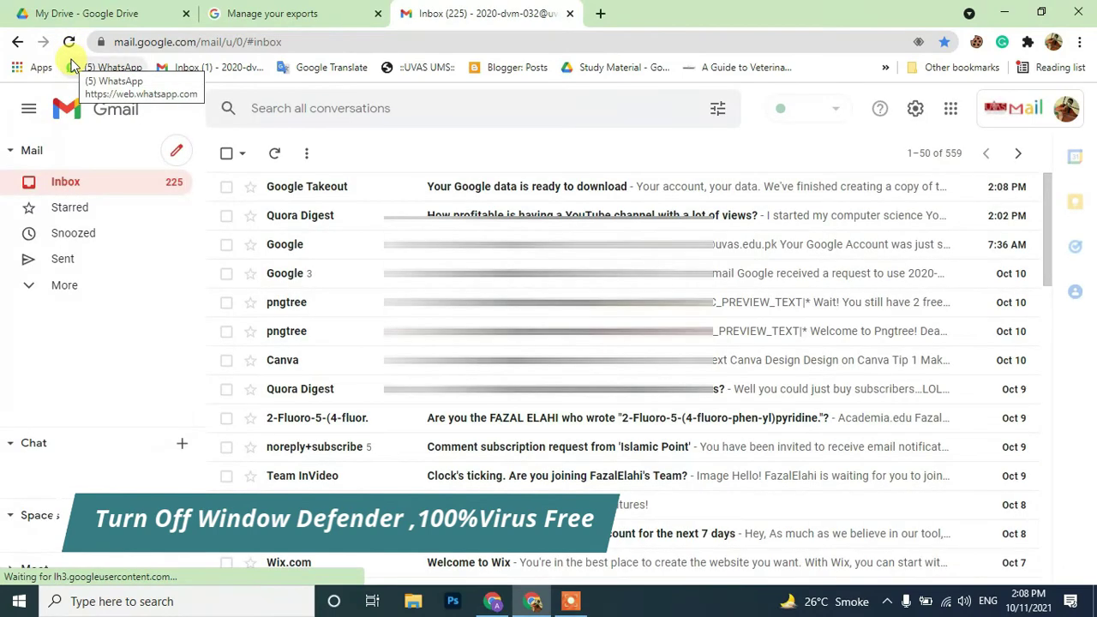
left_click(435, 193)
scroll(436, 194, "down", 5)
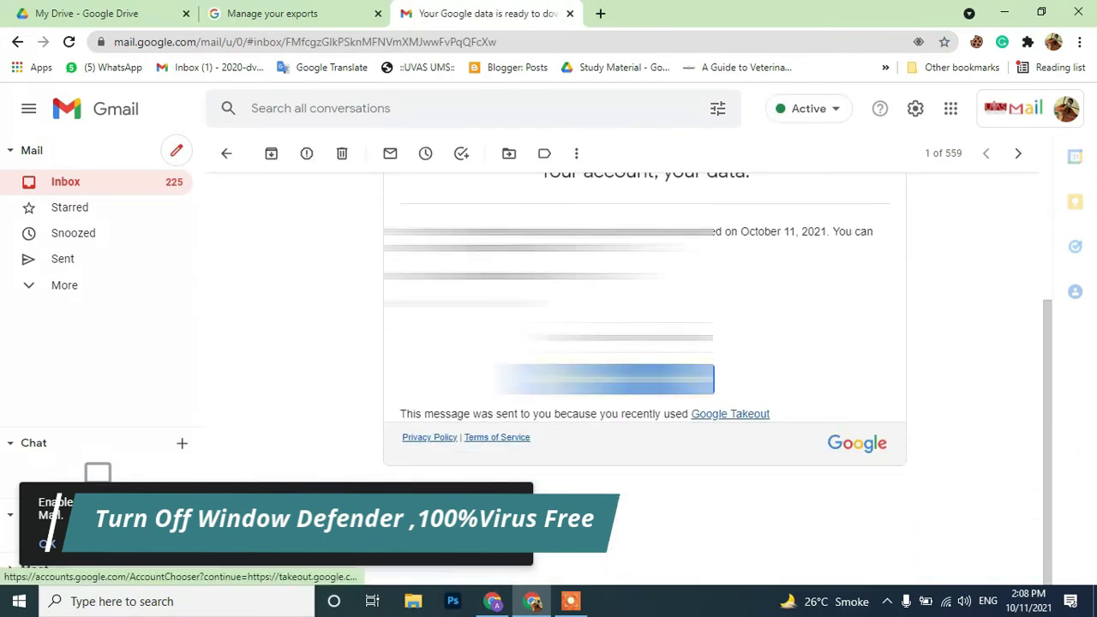
Follow the email's download link and sign in by entering the account password.
left_click(604, 379)
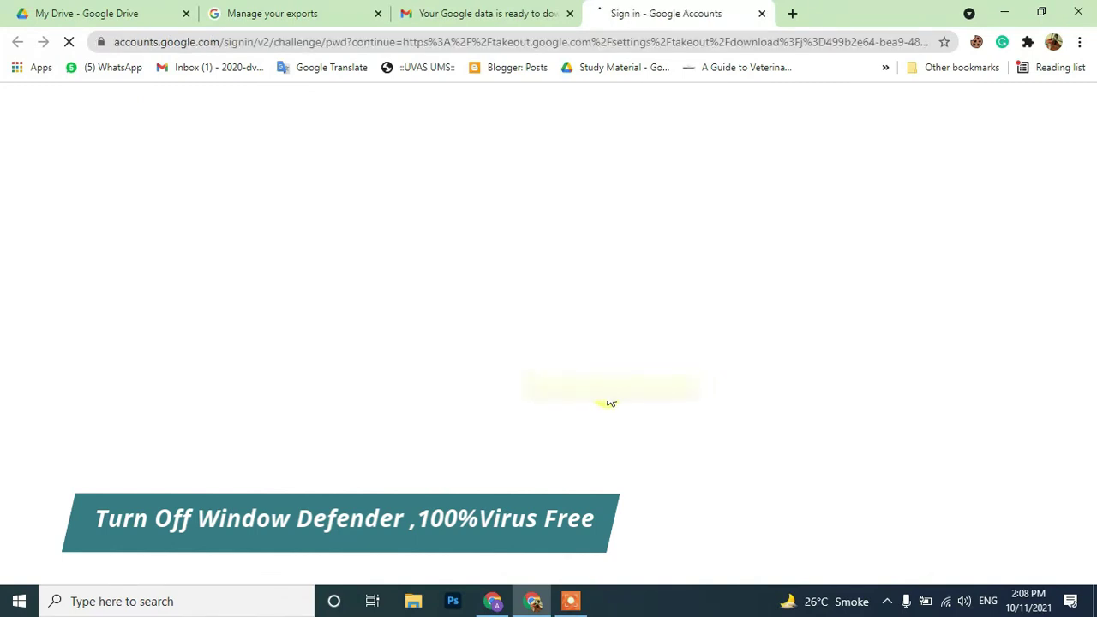
left_click(587, 338)
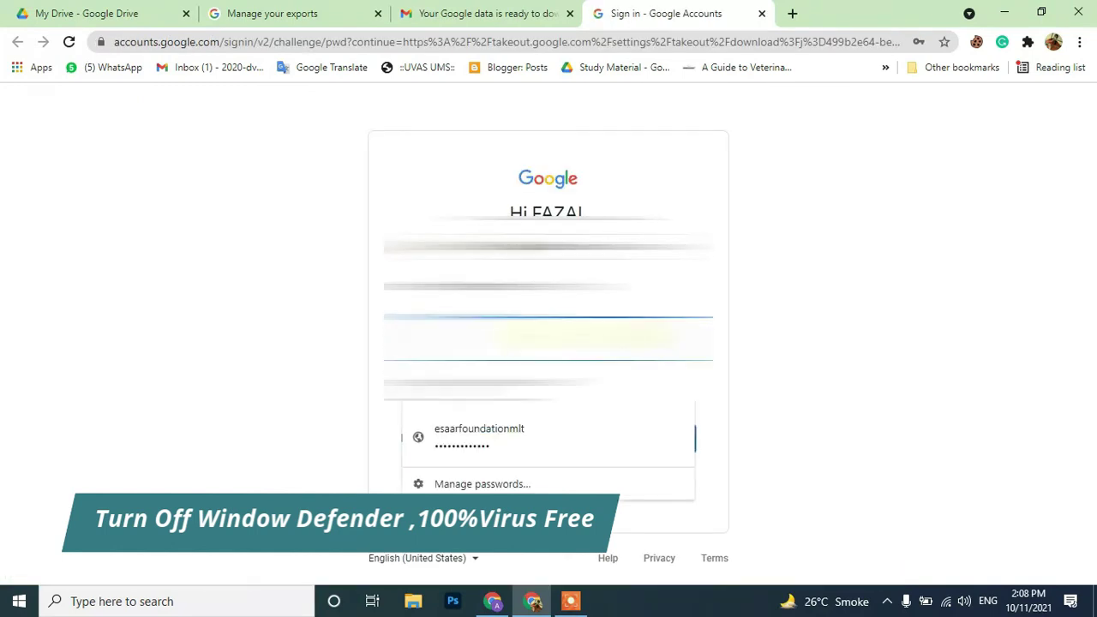
type("•")
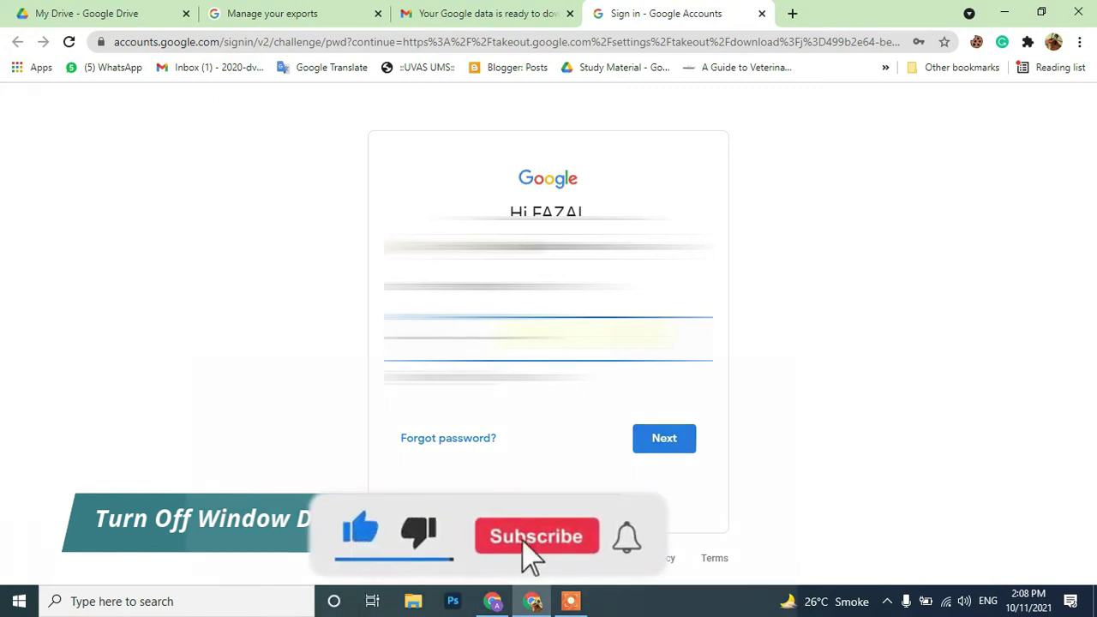
left_click(635, 433)
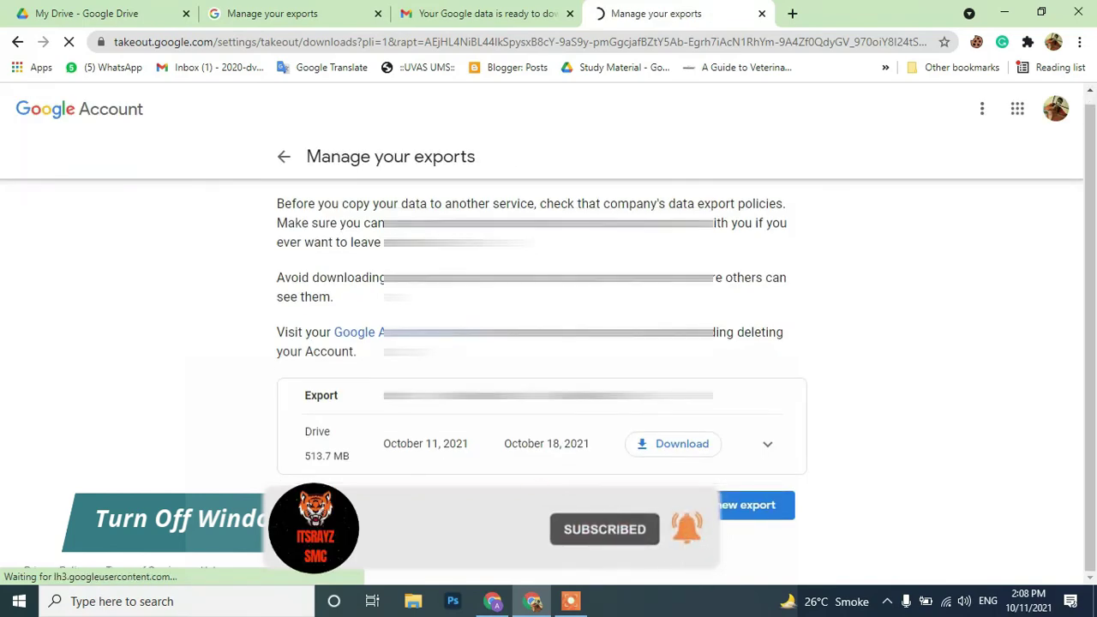
Download the Drive export dated October 11, 2021, expand its details, and go to the page for creating a new export.
left_click(677, 453)
left_click(777, 446)
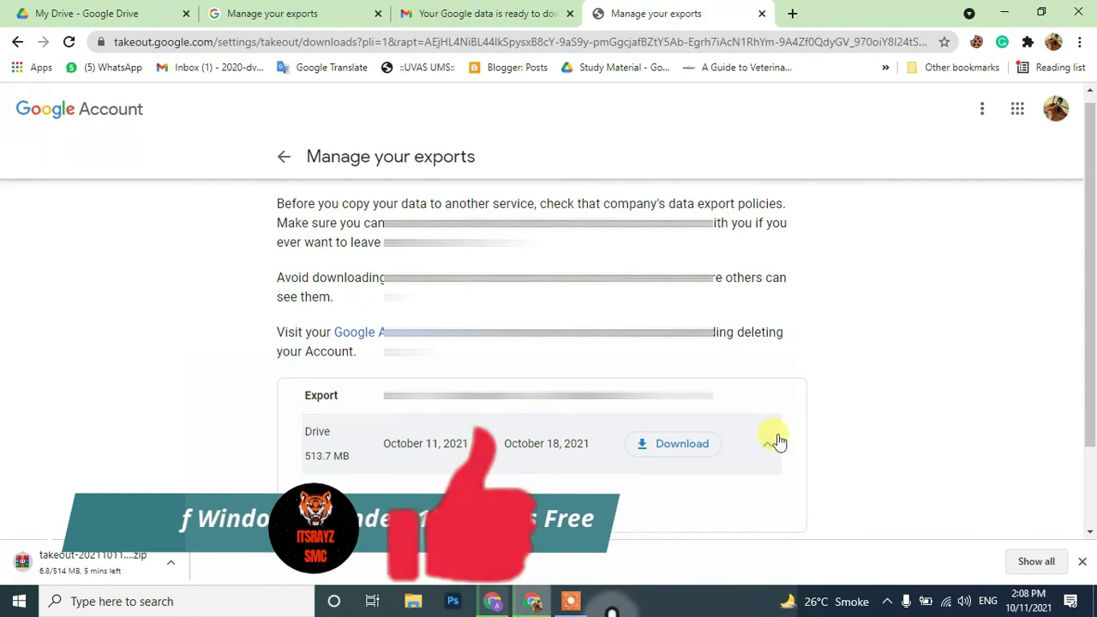
scroll(786, 520, "down", 1)
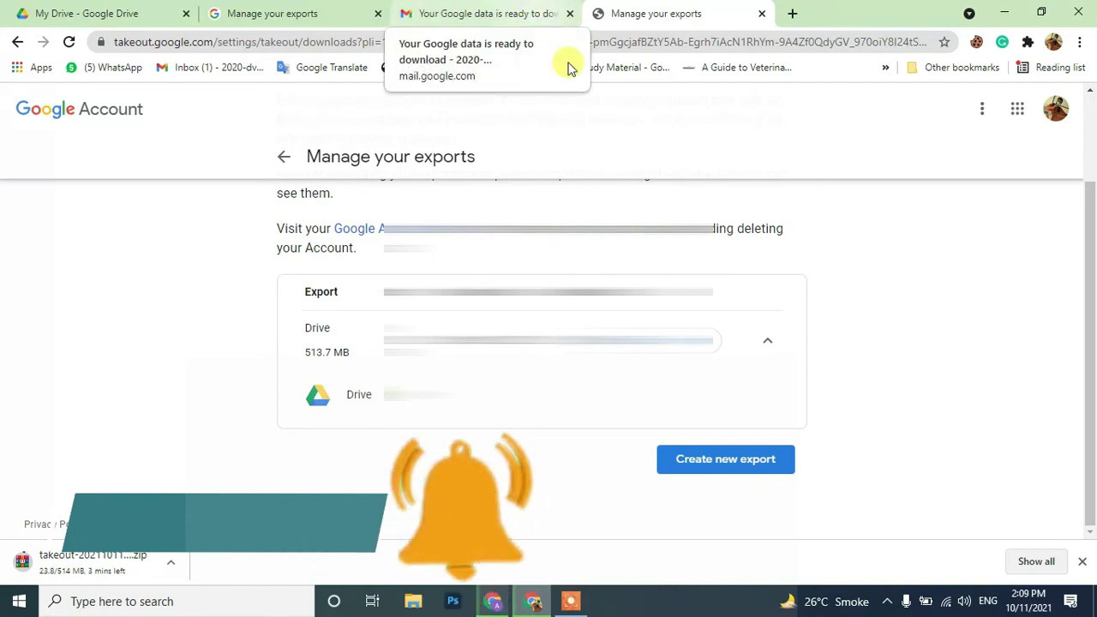
left_click(776, 470)
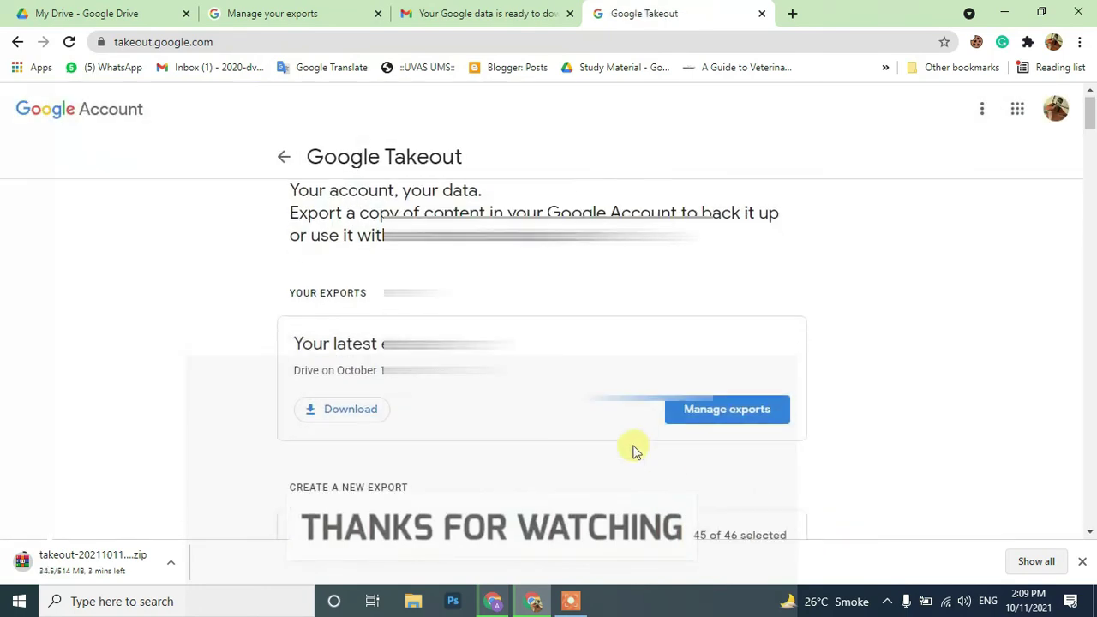
Download all folders in My Drive together from Google Drive, and set the takeout zip to open once its download finishes.
left_click(86, 13)
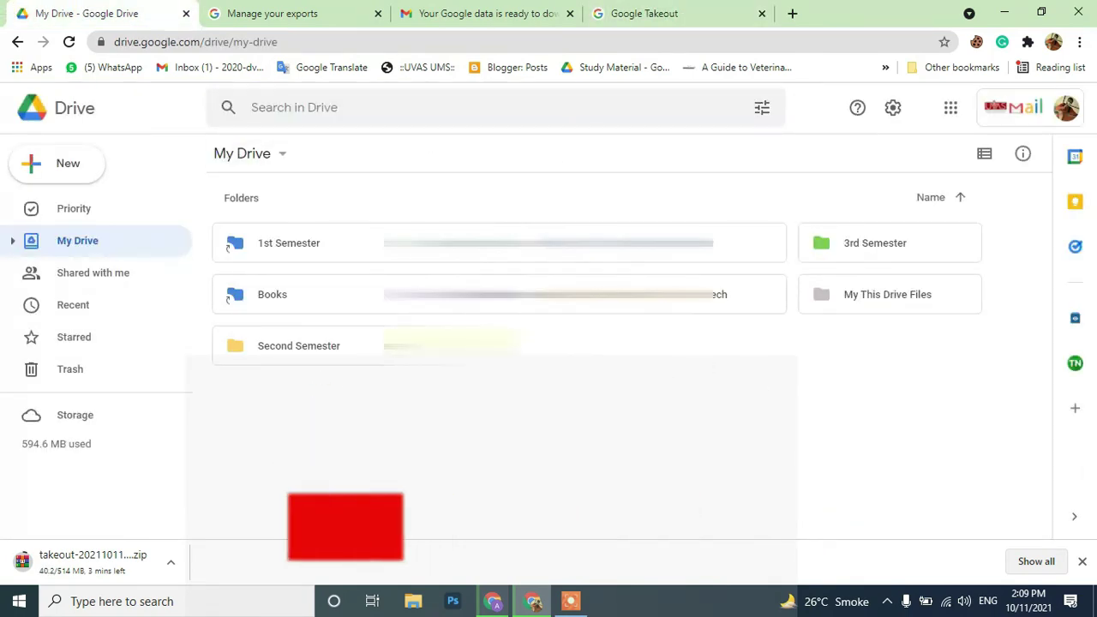
left_click_drag(1024, 244, 317, 282)
right_click(314, 240)
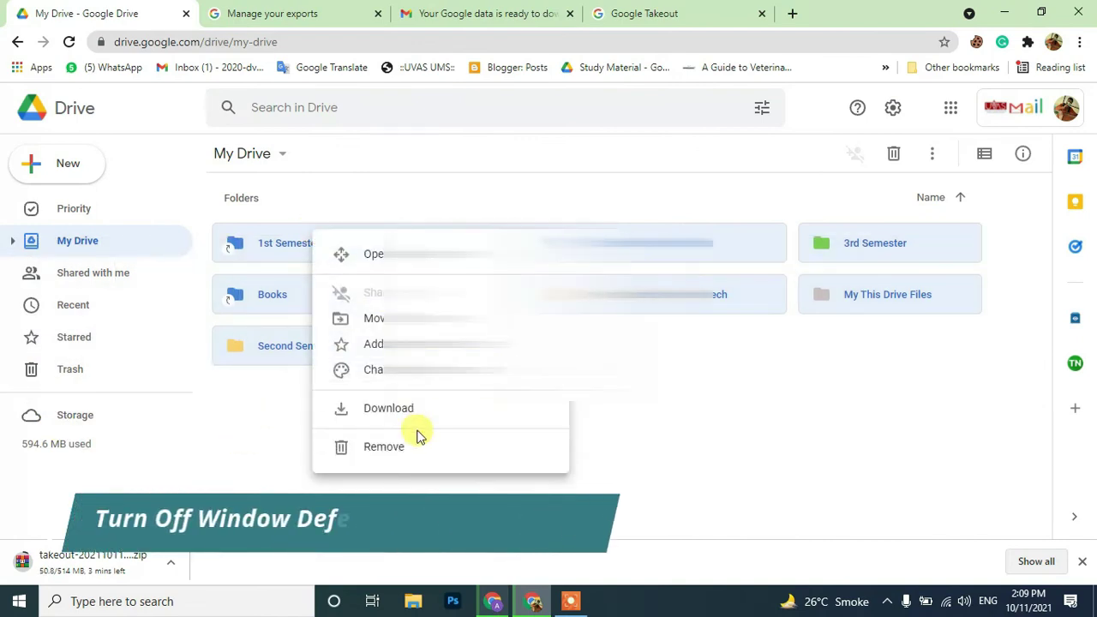
left_click(412, 418)
mouse_move(533, 601)
left_click(128, 563)
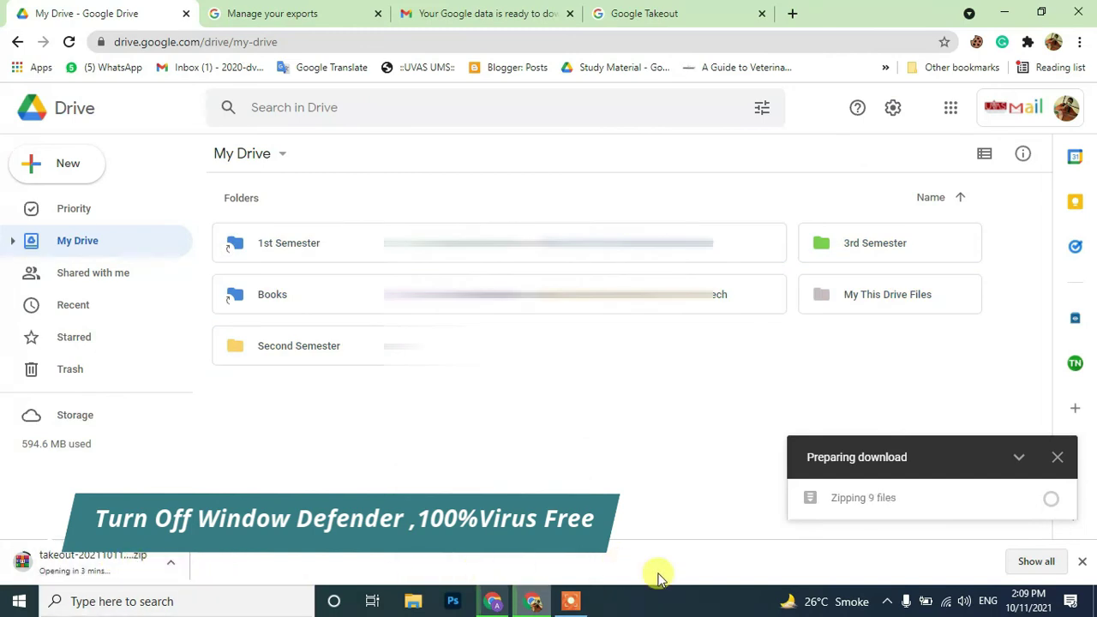
Switch to MegaDownloader, check the progress of its download list, and minimize it again.
left_click(887, 602)
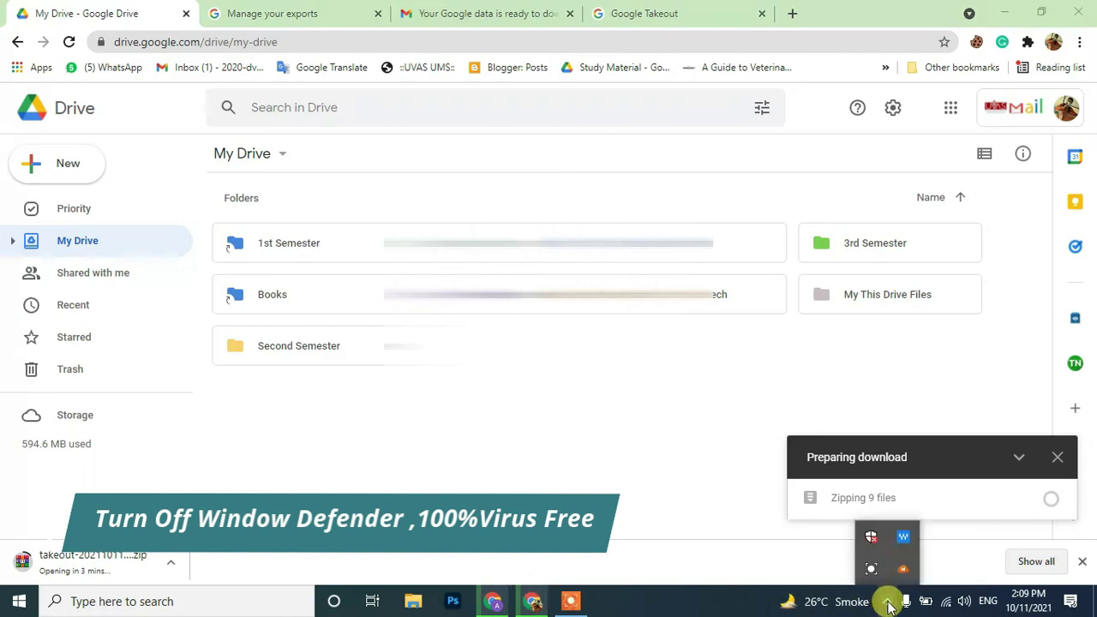
left_click(902, 569)
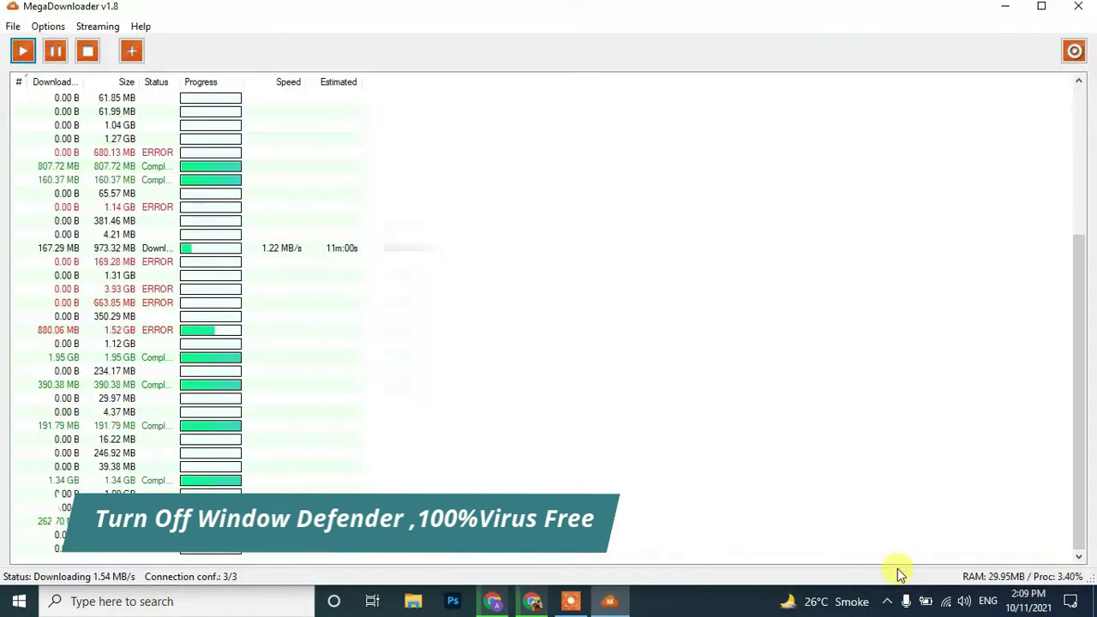
scroll(806, 408, "up", 10)
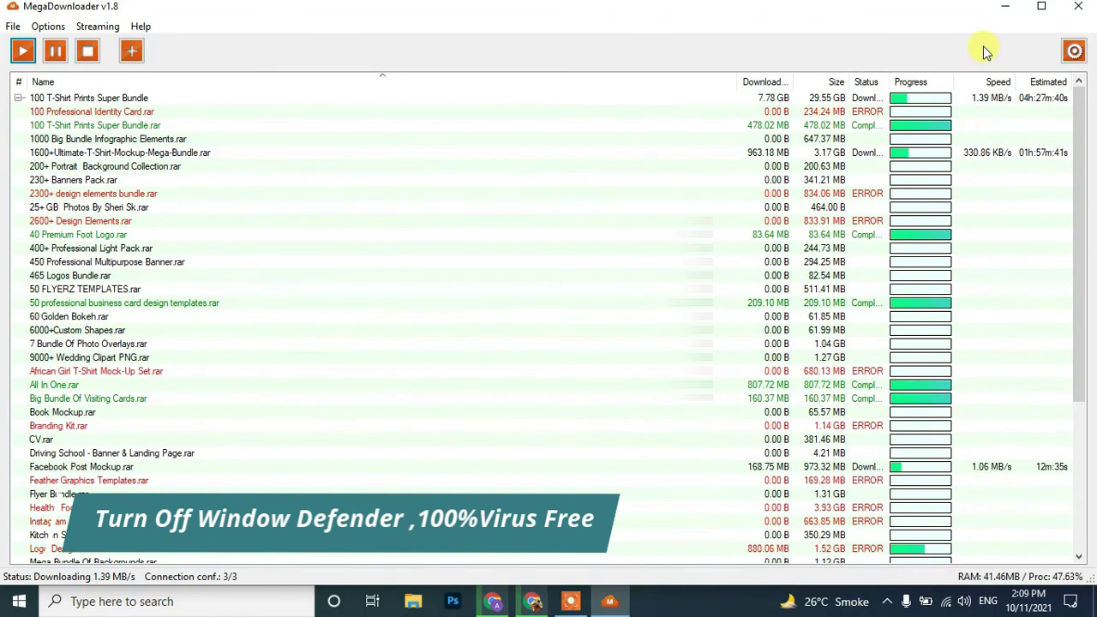
left_click(1005, 6)
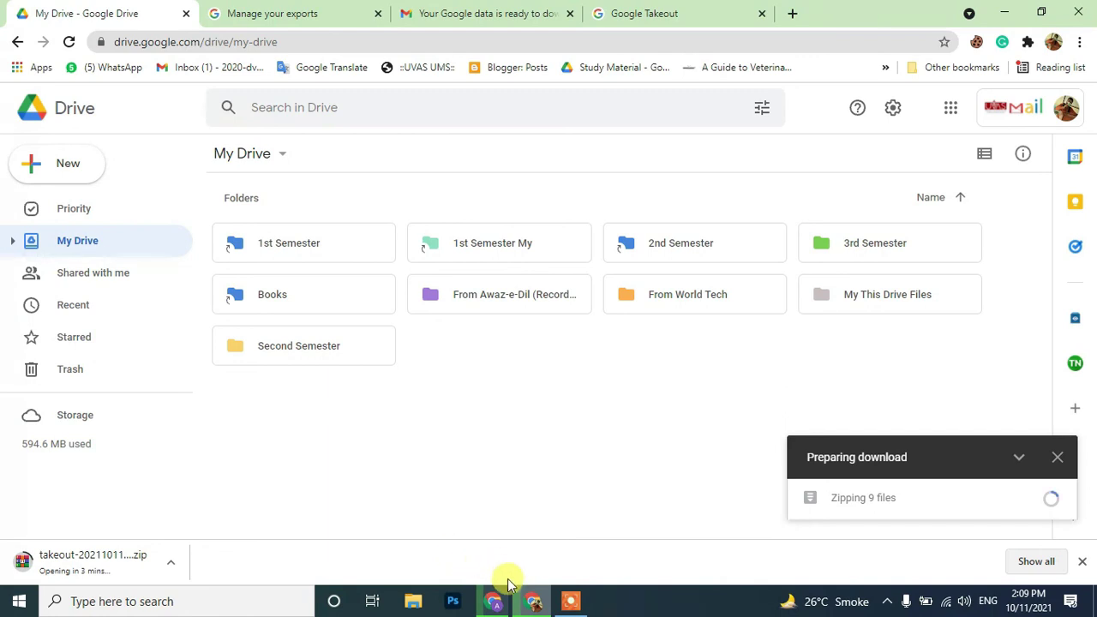
left_click(573, 603)
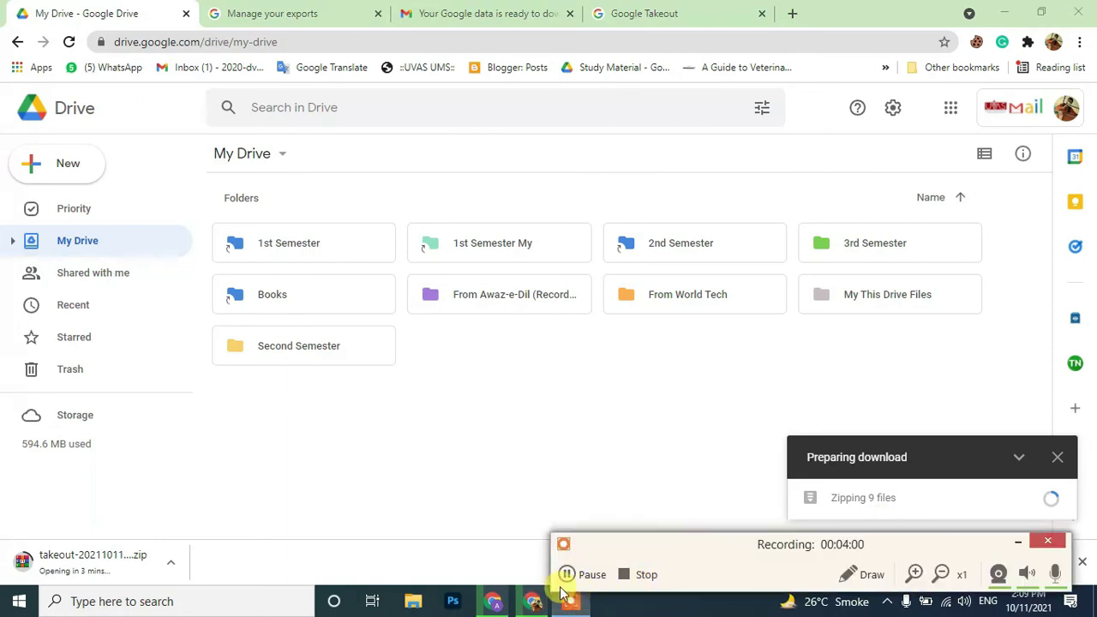